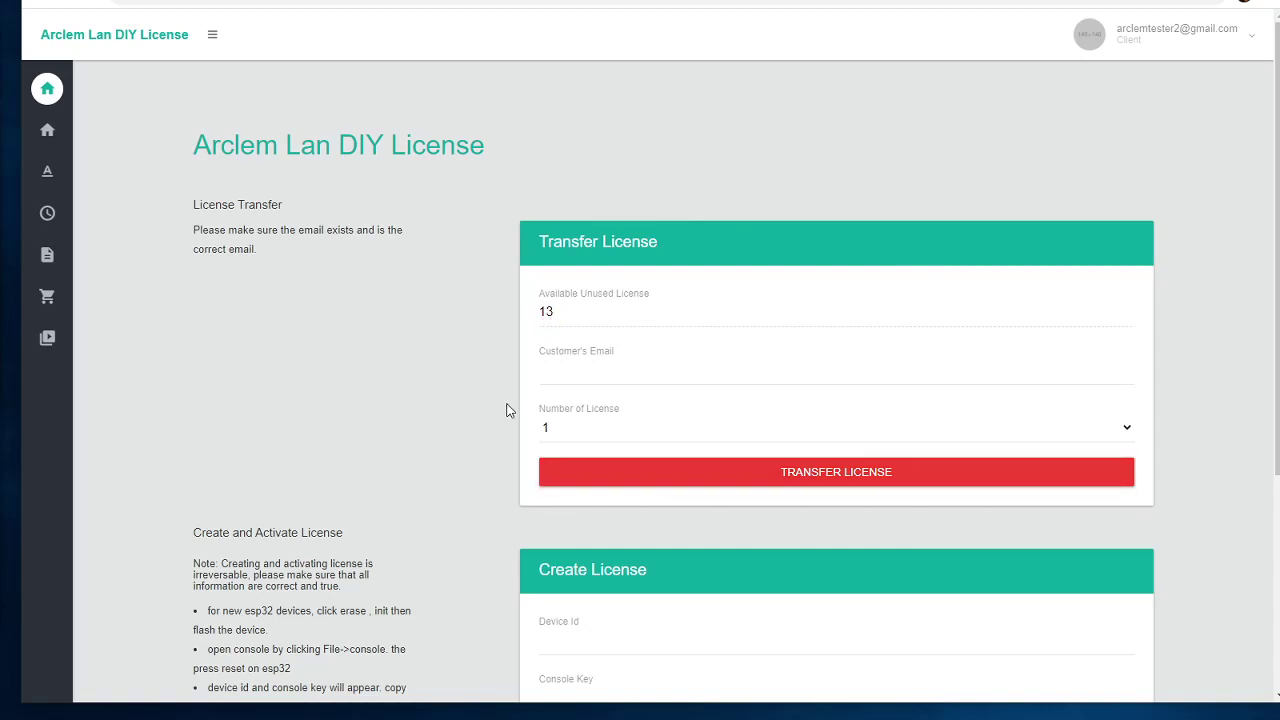
Step: Scroll through the License Activation table showing the one previously activated license
{"action": "scroll", "coordinate": [505, 405], "scroll_direction": "down", "scroll_amount": 3}
{"action": "scroll", "coordinate": [510, 394], "scroll_direction": "up", "scroll_amount": 2}
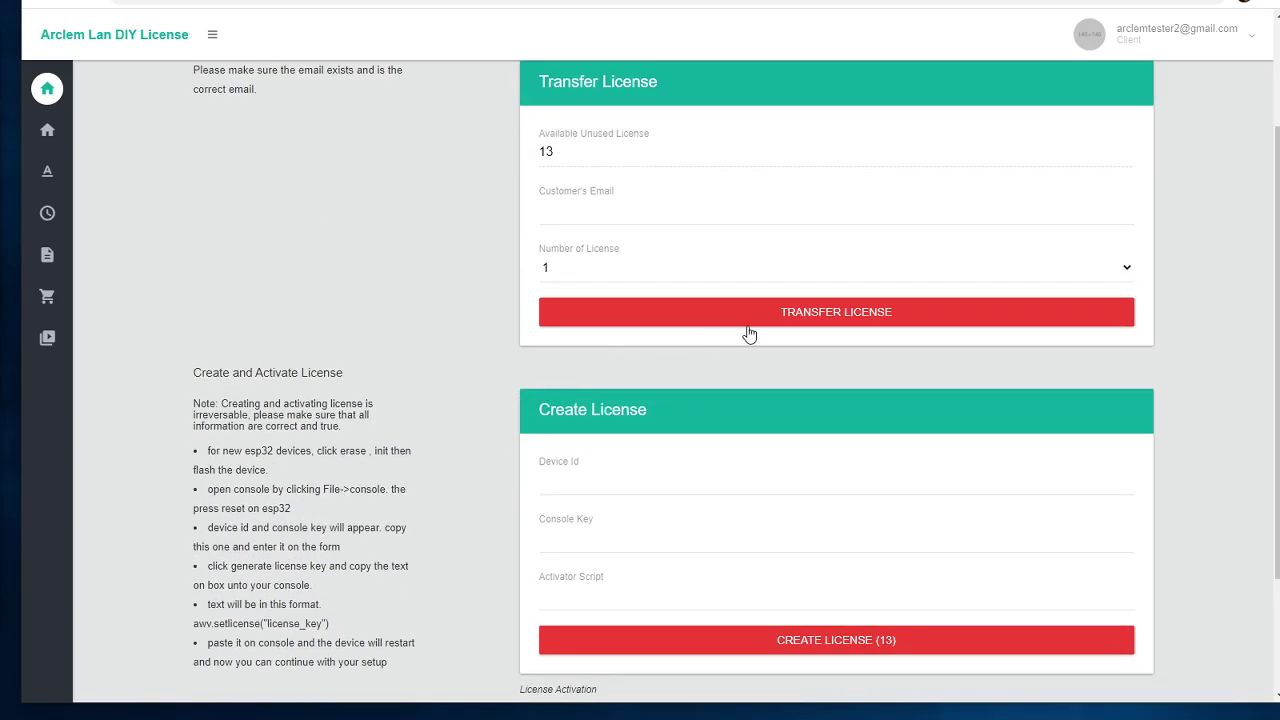
{"action": "scroll", "coordinate": [590, 480], "scroll_direction": "down", "scroll_amount": 2}
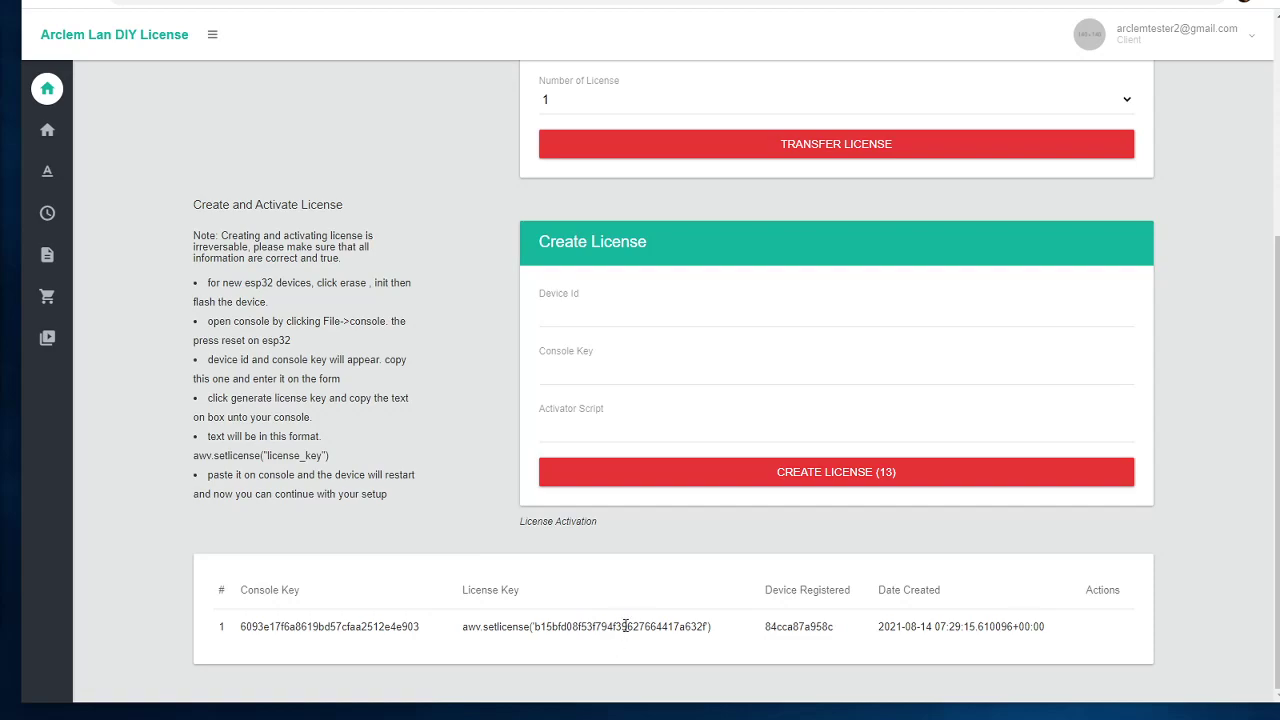
{"action": "scroll", "coordinate": [625, 626], "scroll_direction": "up", "scroll_amount": 3}
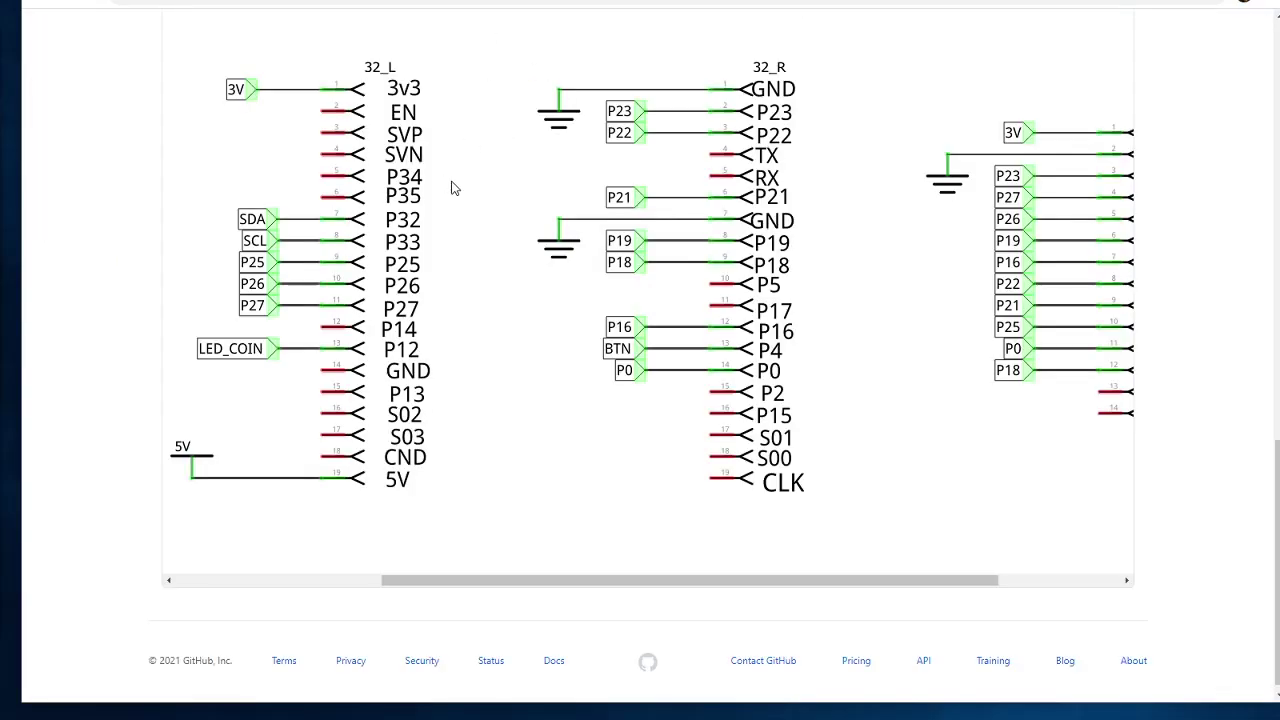
Step: Inspect the 32_L, 32_R and LAN8720 blocks of the ESP32 wiring schematic
{"action": "scroll", "coordinate": [574, 174], "scroll_direction": "up", "scroll_amount": 4}
{"action": "scroll", "coordinate": [393, 174], "scroll_direction": "down", "scroll_amount": 3}
{"action": "scroll", "coordinate": [414, 166], "scroll_direction": "up", "scroll_amount": 5}
{"action": "scroll", "coordinate": [517, 181], "scroll_direction": "down", "scroll_amount": 2}
{"action": "scroll", "coordinate": [531, 180], "scroll_direction": "up", "scroll_amount": 1}
{"action": "scroll", "coordinate": [531, 181], "scroll_direction": "down", "scroll_amount": 2}
{"action": "scroll", "coordinate": [530, 180], "scroll_direction": "down", "scroll_amount": 3}
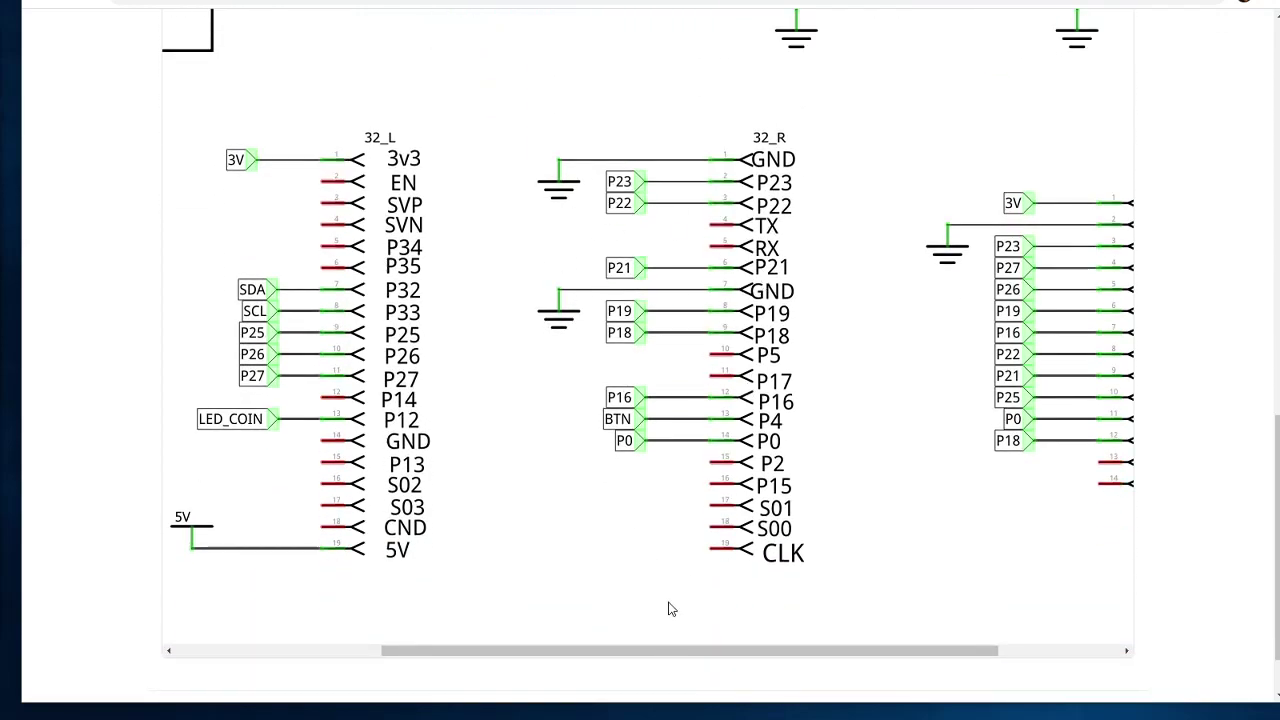
{"action": "scroll", "coordinate": [677, 597], "scroll_direction": "right", "scroll_amount": 2}
{"action": "scroll", "coordinate": [670, 674], "scroll_direction": "left", "scroll_amount": 2}
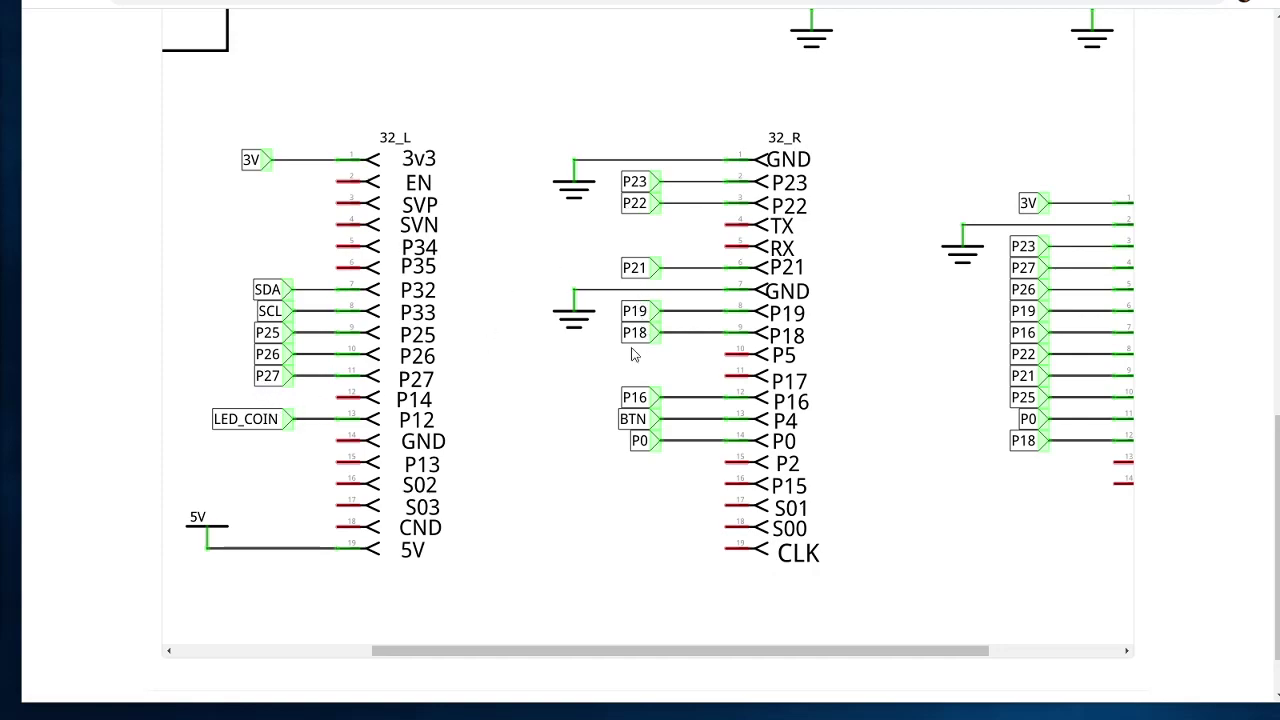
{"action": "left_click_drag", "start_coordinate": [859, 651], "coordinate": [1017, 593]}
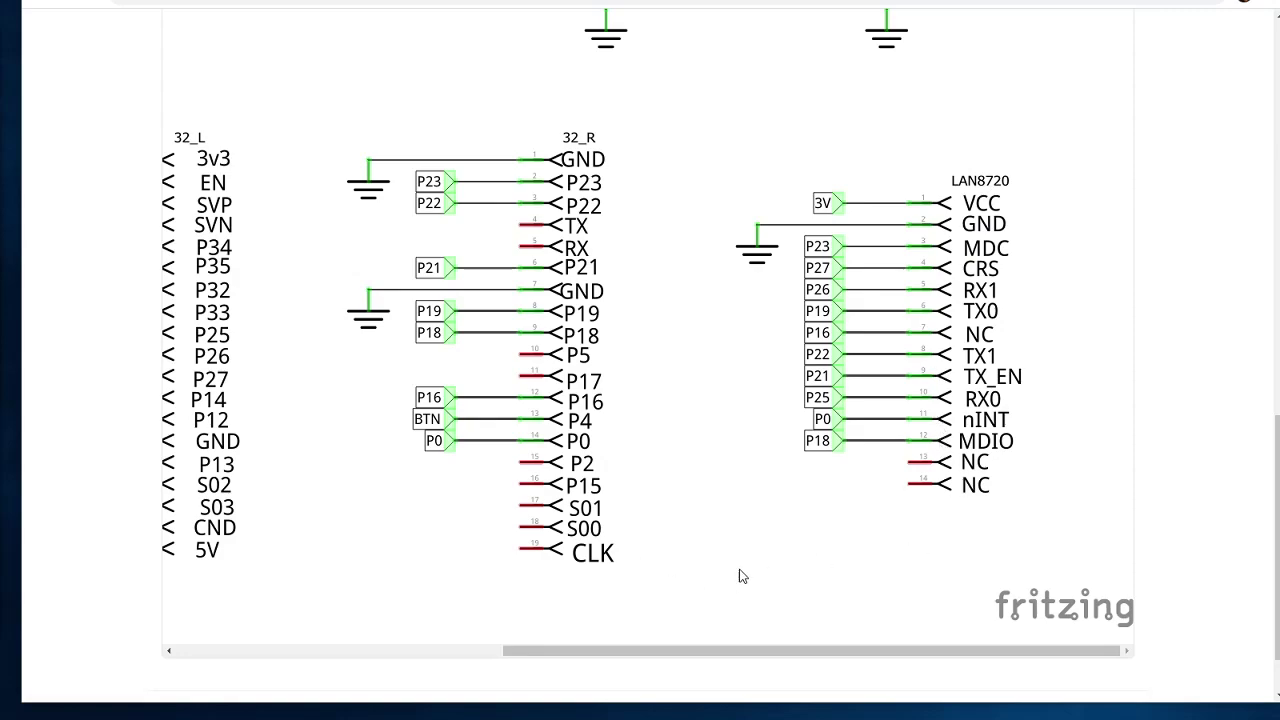
{"action": "left_click_drag", "start_coordinate": [774, 651], "coordinate": [569, 649]}
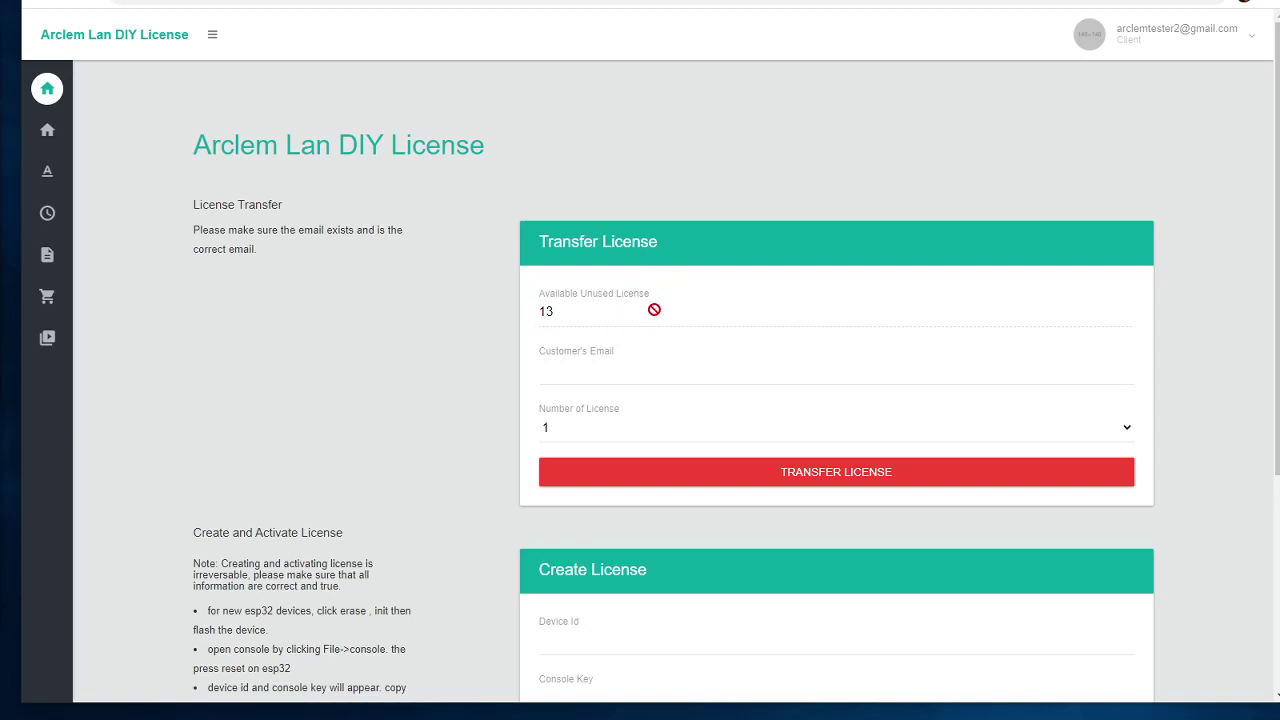
Step: Fill Customer's Email with the customer's address from the autofill suggestion
{"action": "left_click", "coordinate": [573, 370]}
{"action": "left_click", "coordinate": [744, 408]}
{"action": "left_click", "coordinate": [758, 370]}
{"action": "left_click", "coordinate": [1162, 377]}
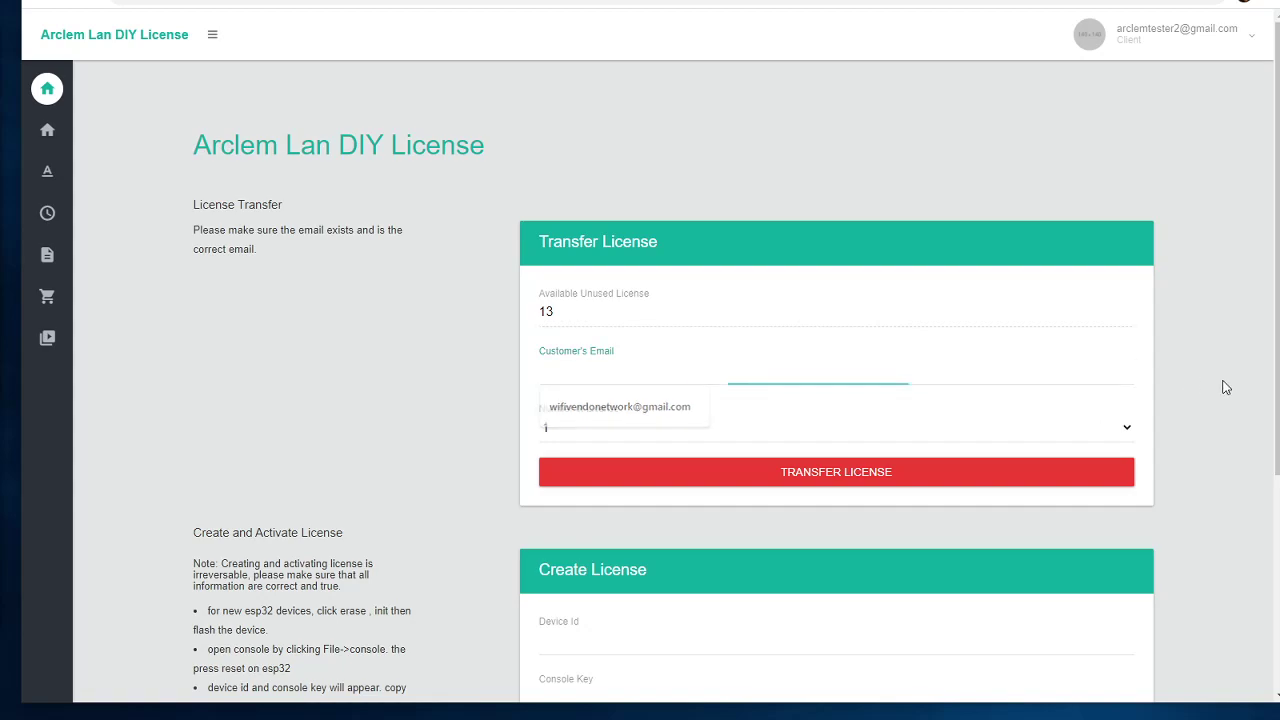
{"action": "left_click", "coordinate": [727, 367]}
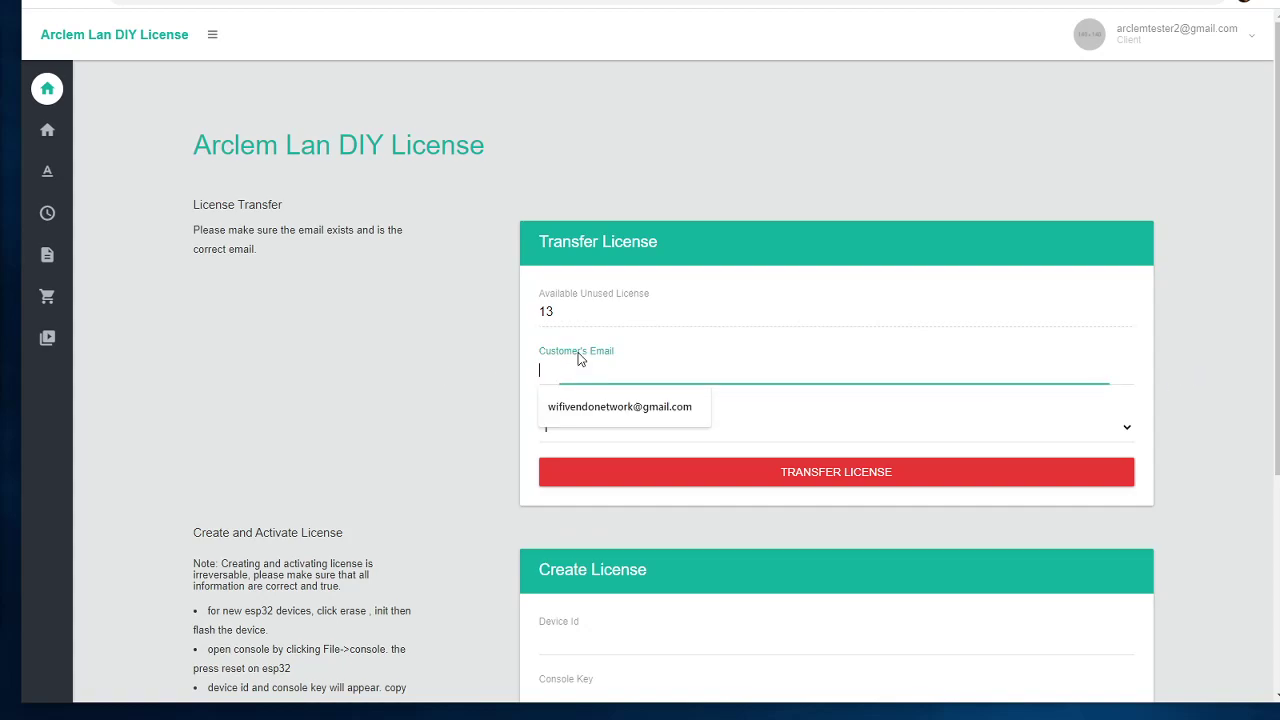
{"action": "left_click", "coordinate": [590, 410]}
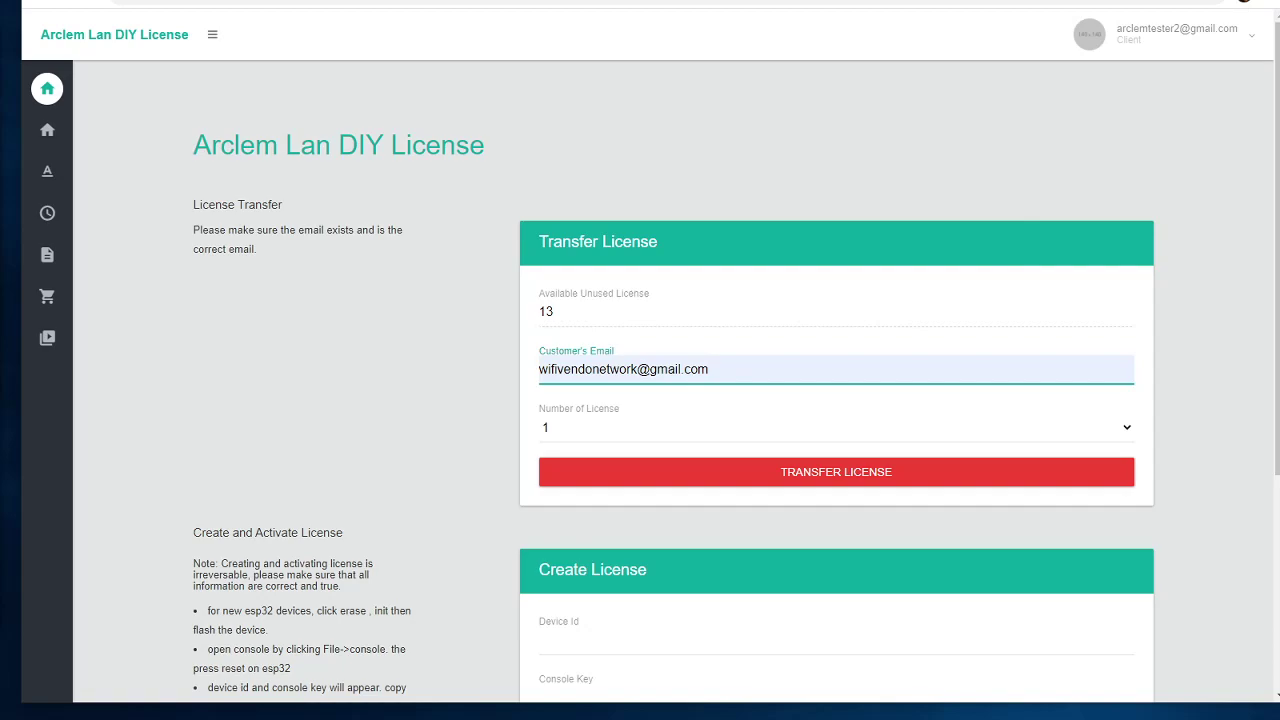
Step: Transfer one license to the customer, leaving 12 unused licenses
{"action": "key", "text": "alt+Tab"}
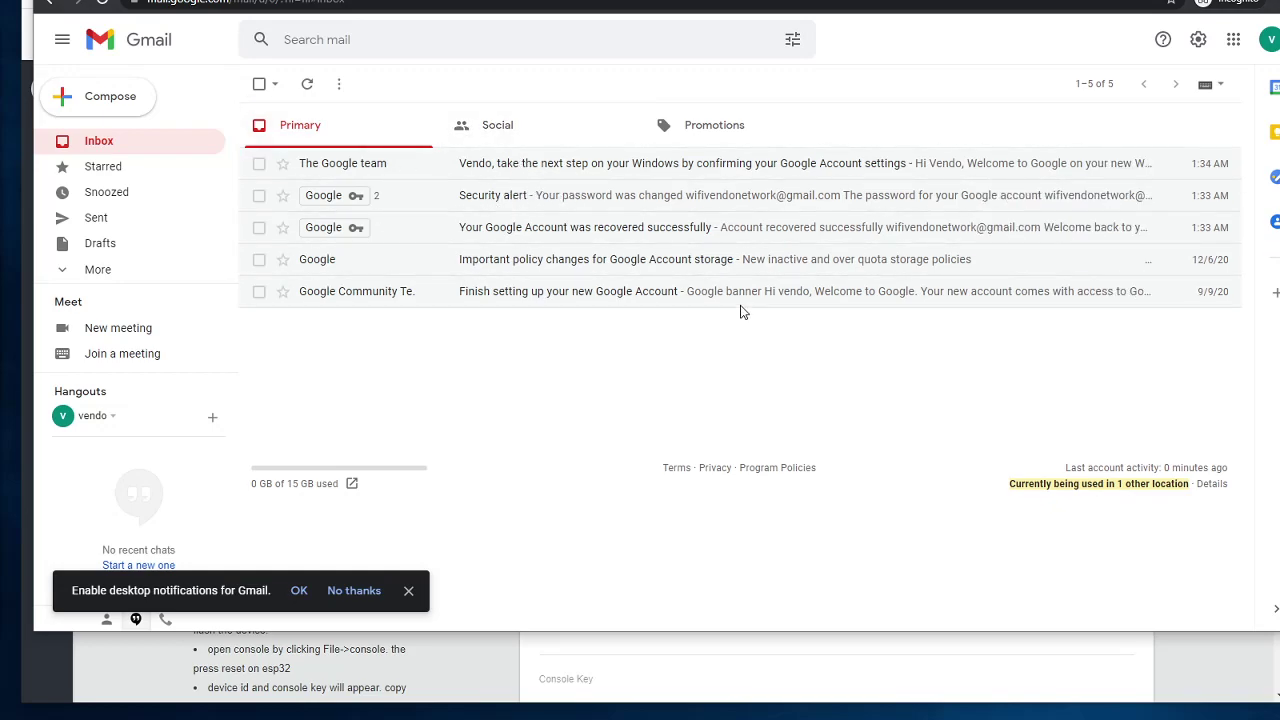
{"action": "left_click", "coordinate": [1141, 660]}
{"action": "left_click", "coordinate": [792, 480]}
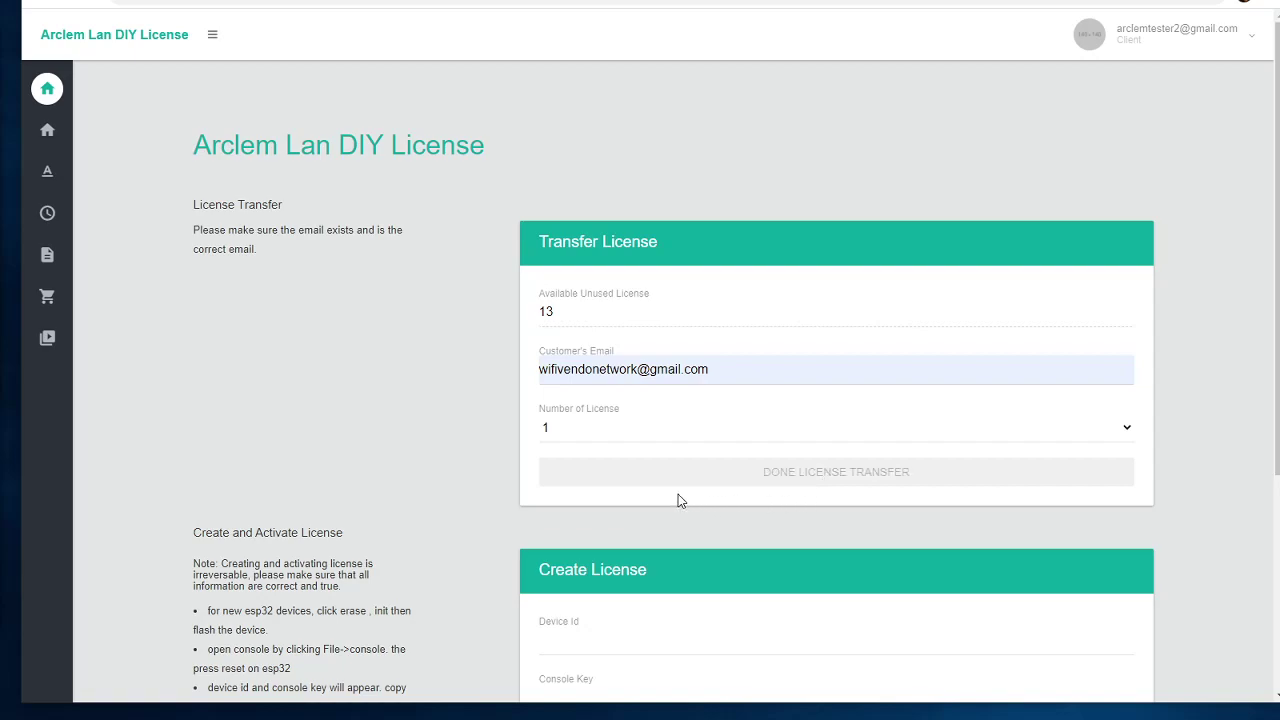
{"action": "left_click", "coordinate": [1150, 34]}
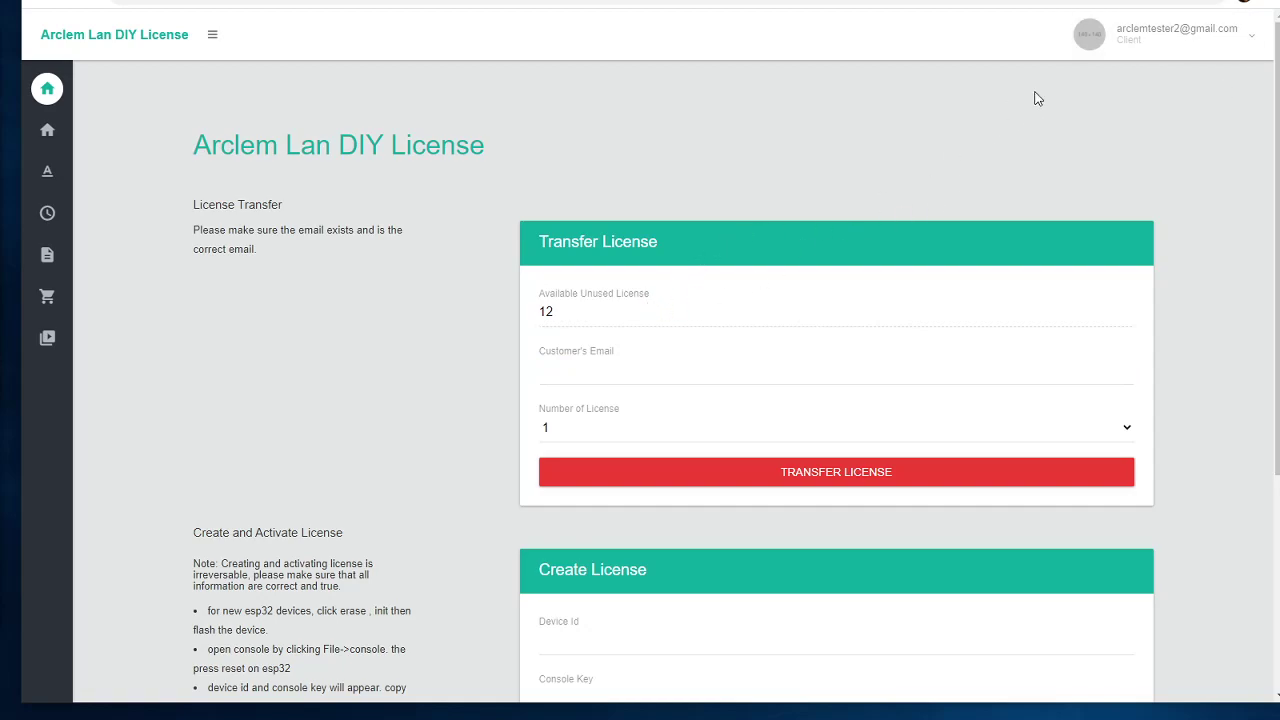
Step: Refresh the Gmail inbox until the 'You are now registered!' email appears and open it
{"action": "key", "text": "alt+Tab"}
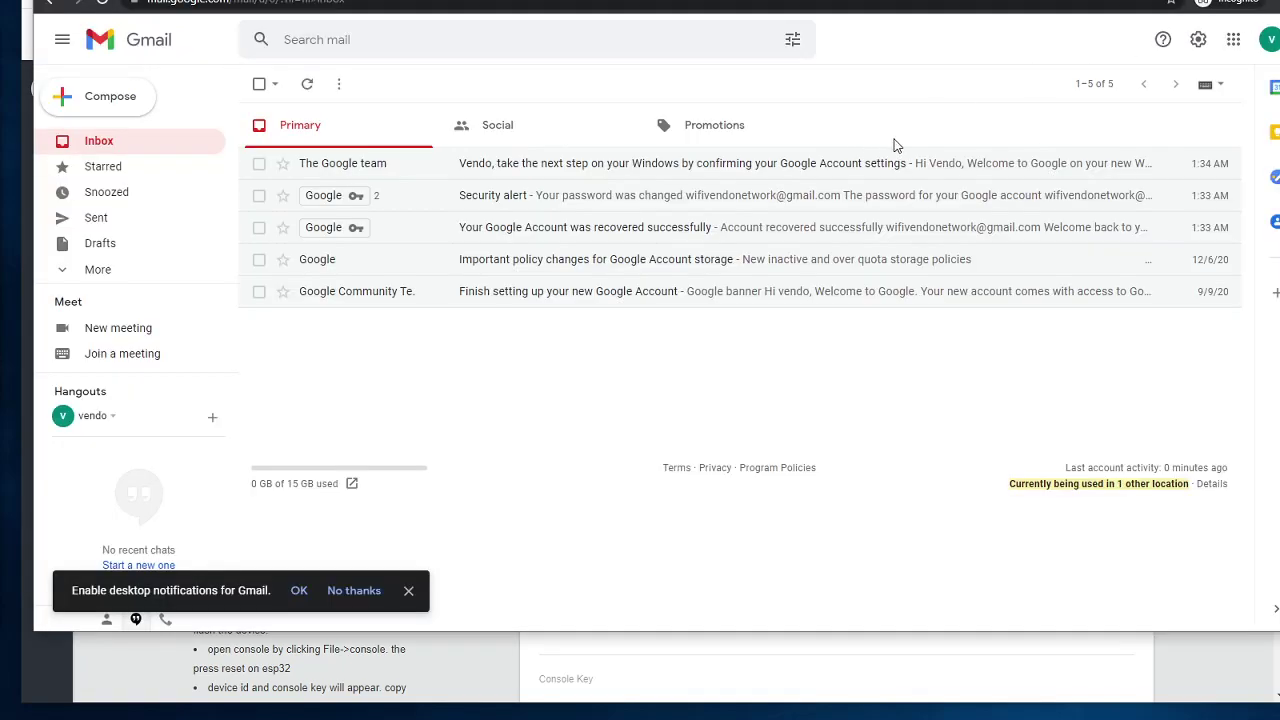
{"action": "left_click", "coordinate": [307, 84]}
{"action": "left_click", "coordinate": [307, 84]}
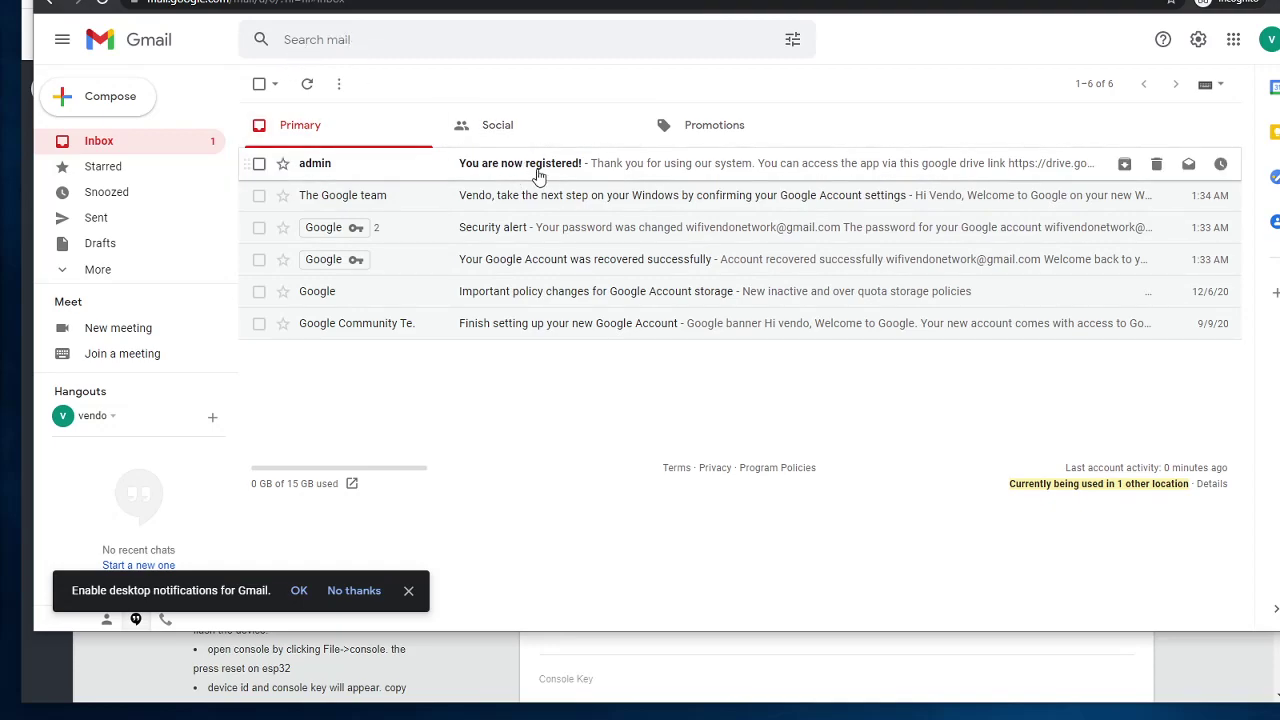
{"action": "left_click", "coordinate": [537, 170]}
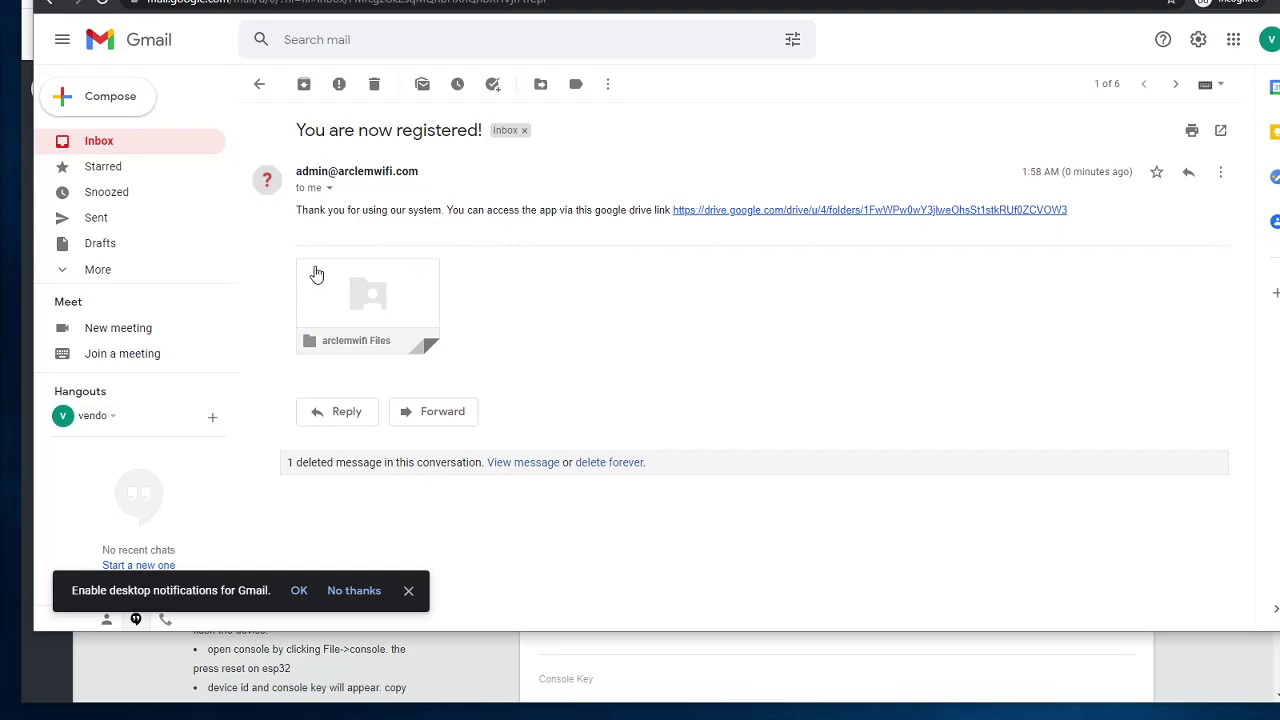
{"action": "left_click", "coordinate": [162, 137]}
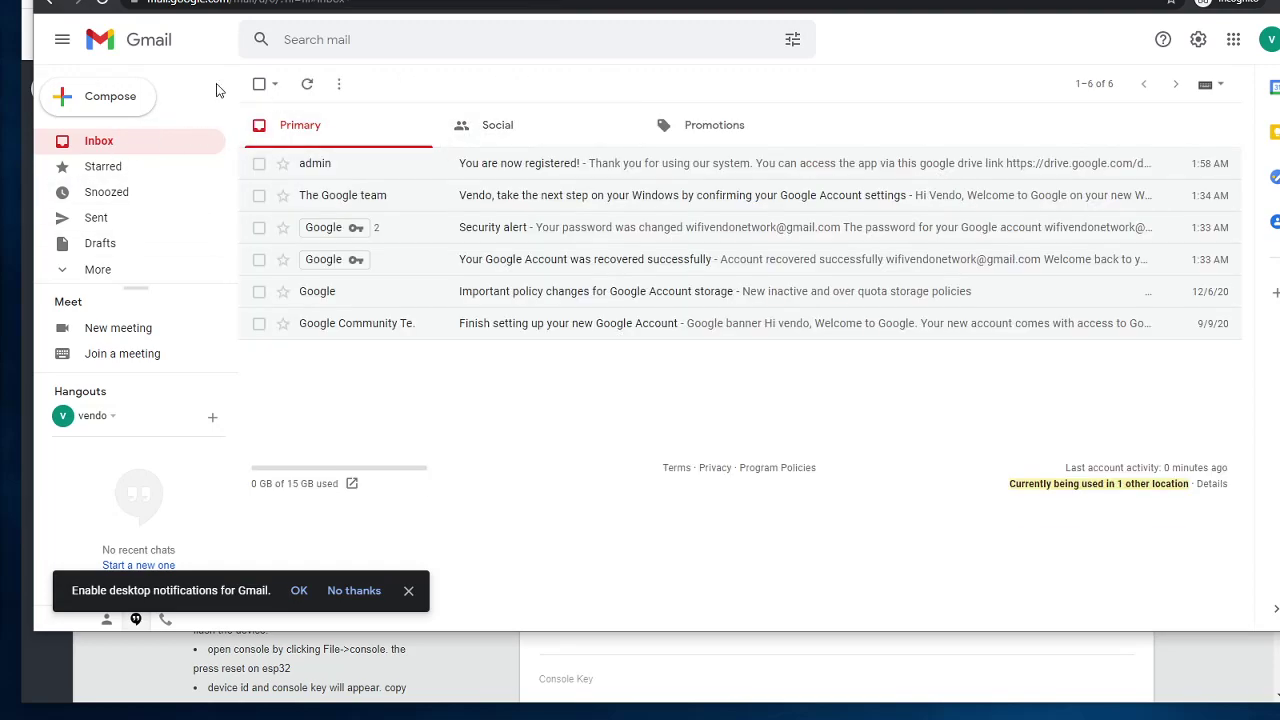
{"action": "left_click", "coordinate": [310, 85]}
{"action": "left_click", "coordinate": [543, 164]}
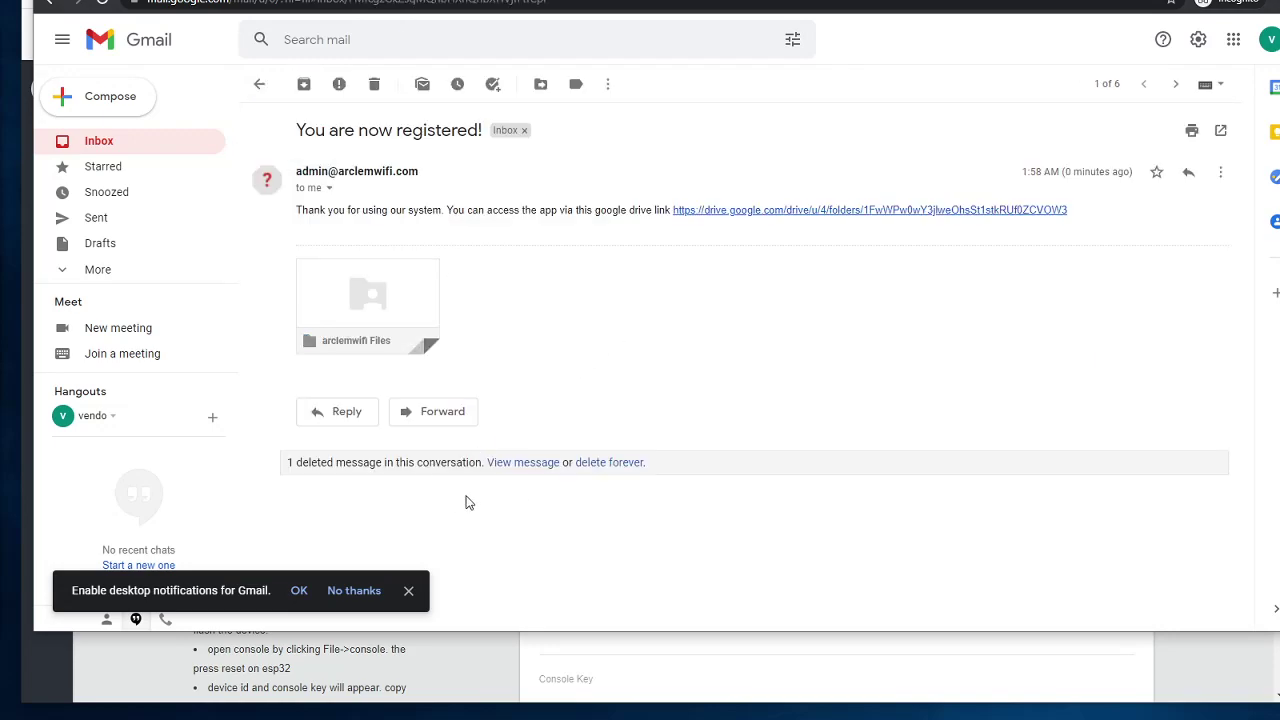
Step: Show the earlier message in the conversation and follow its Google Drive link
{"action": "left_click", "coordinate": [532, 462]}
{"action": "scroll", "coordinate": [533, 433], "scroll_direction": "down", "scroll_amount": 1}
{"action": "scroll", "coordinate": [533, 433], "scroll_direction": "up", "scroll_amount": 1}
{"action": "scroll", "coordinate": [534, 400], "scroll_direction": "down", "scroll_amount": 1}
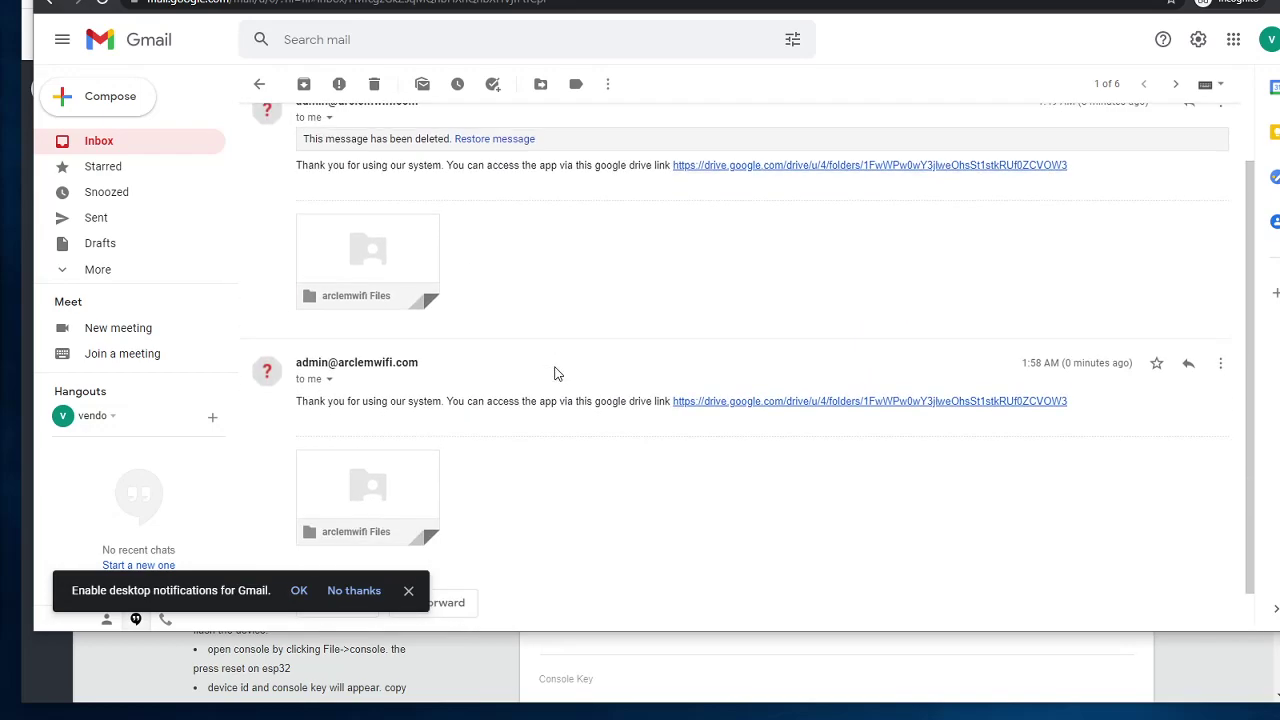
{"action": "scroll", "coordinate": [560, 372], "scroll_direction": "up", "scroll_amount": 1}
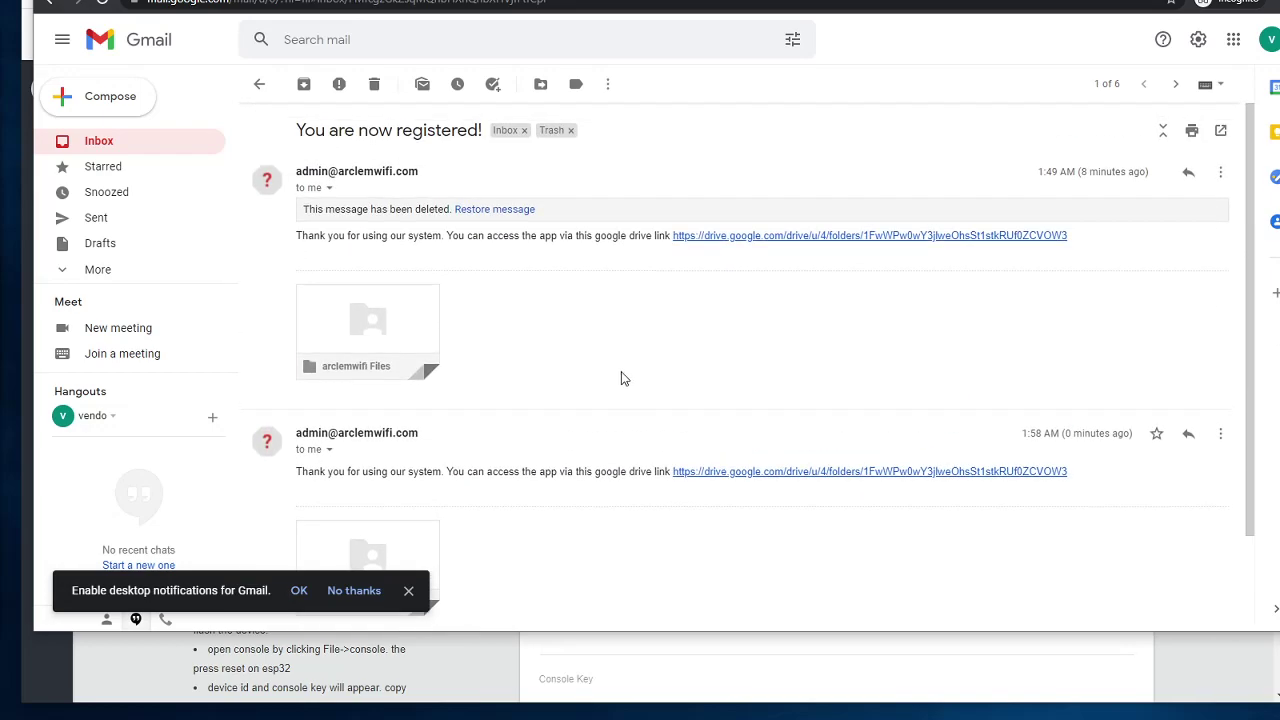
{"action": "left_click", "coordinate": [761, 237]}
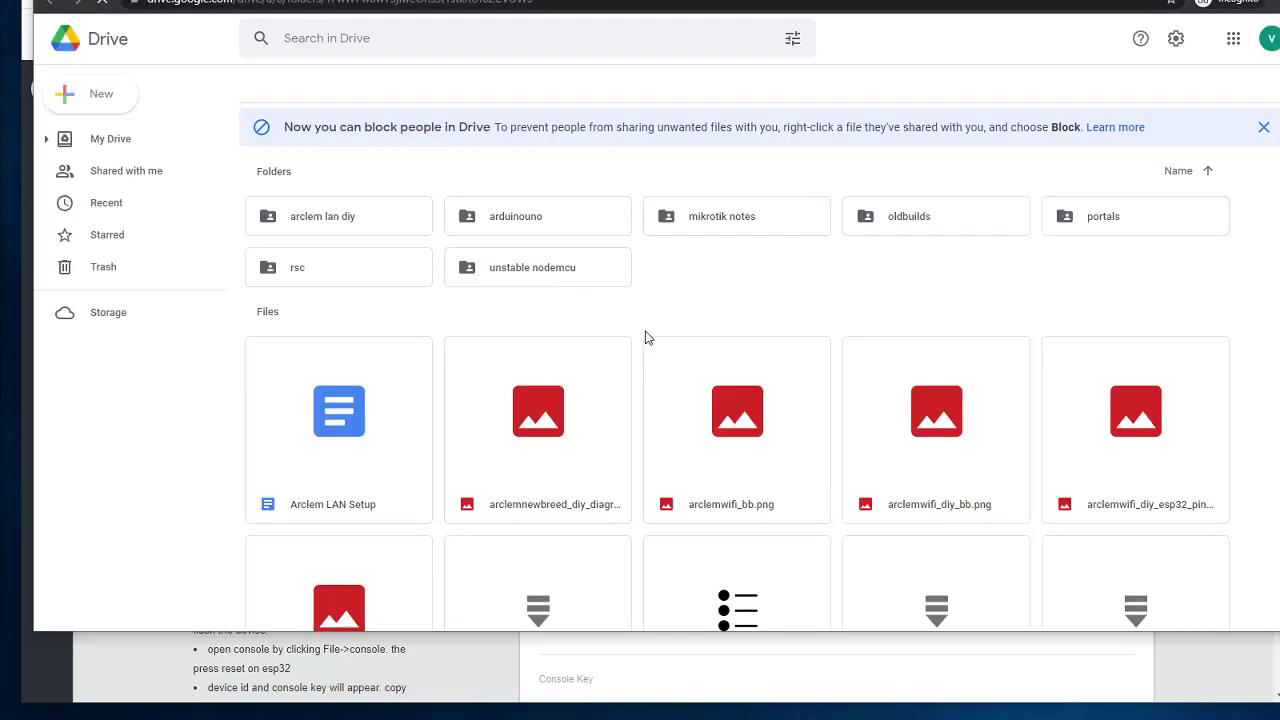
Step: Browse the contents of the shared arclemwifi Files folder
{"action": "scroll", "coordinate": [643, 334], "scroll_direction": "down", "scroll_amount": 3}
{"action": "scroll", "coordinate": [669, 369], "scroll_direction": "up", "scroll_amount": 3}
{"action": "scroll", "coordinate": [707, 356], "scroll_direction": "down", "scroll_amount": 3}
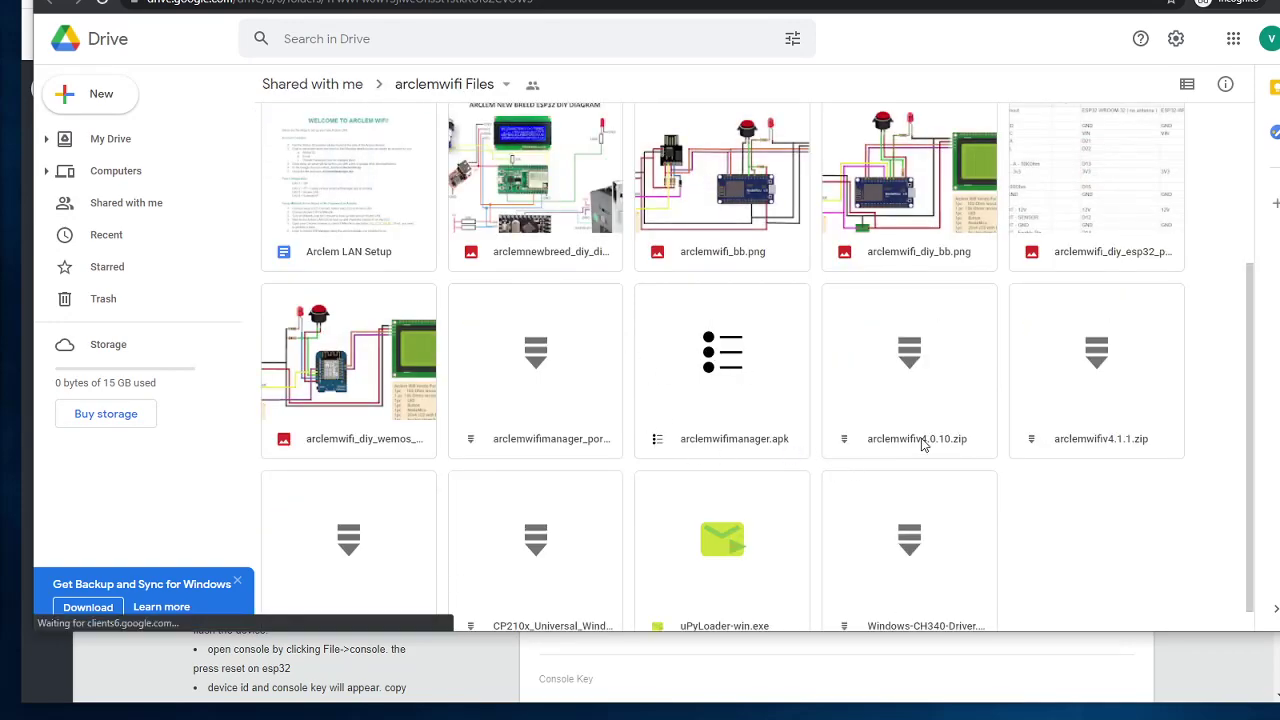
{"action": "scroll", "coordinate": [1004, 455], "scroll_direction": "down", "scroll_amount": 1}
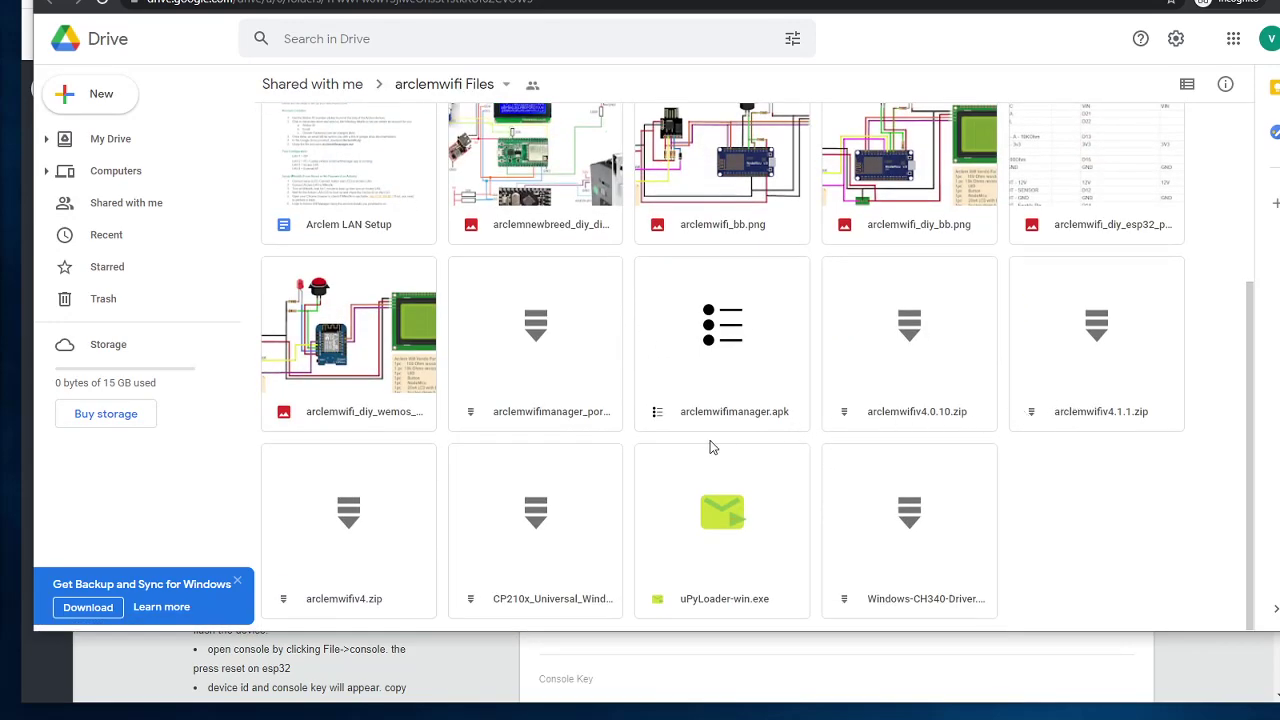
{"action": "scroll", "coordinate": [733, 423], "scroll_direction": "up", "scroll_amount": 3}
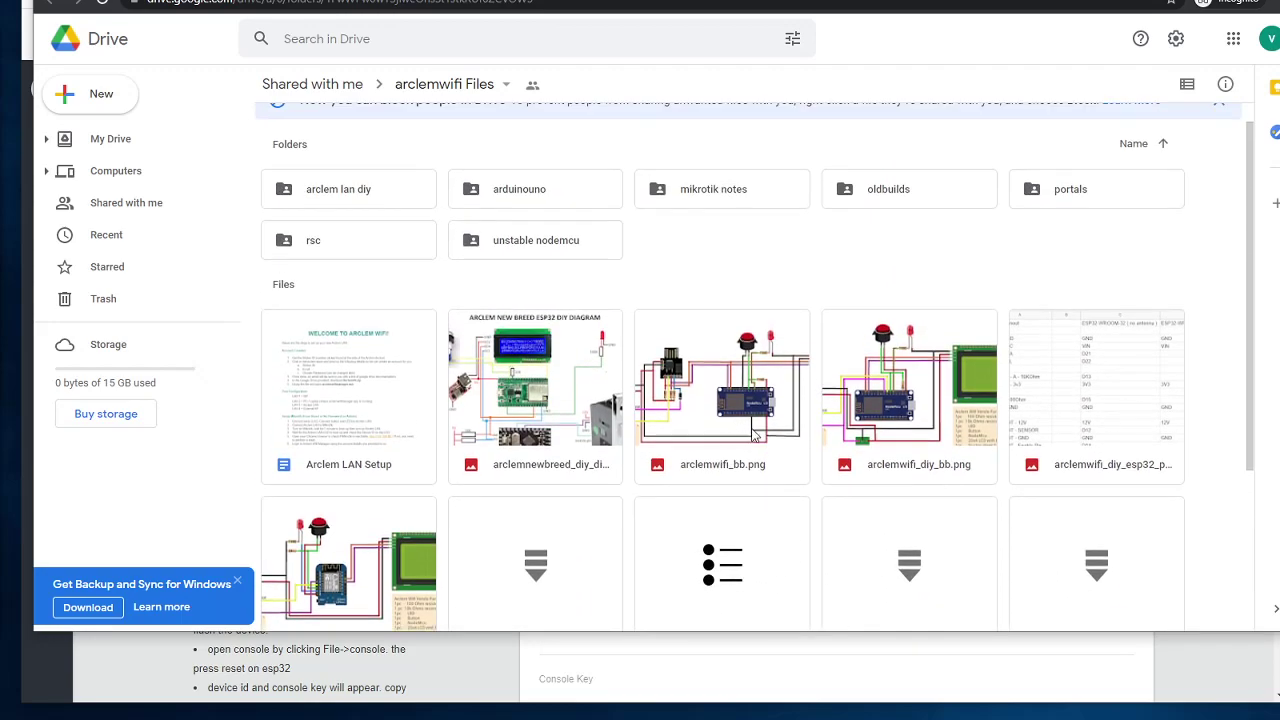
Step: Return to the DIY License page and trim its address to the site root
{"action": "key", "text": "alt+Left"}
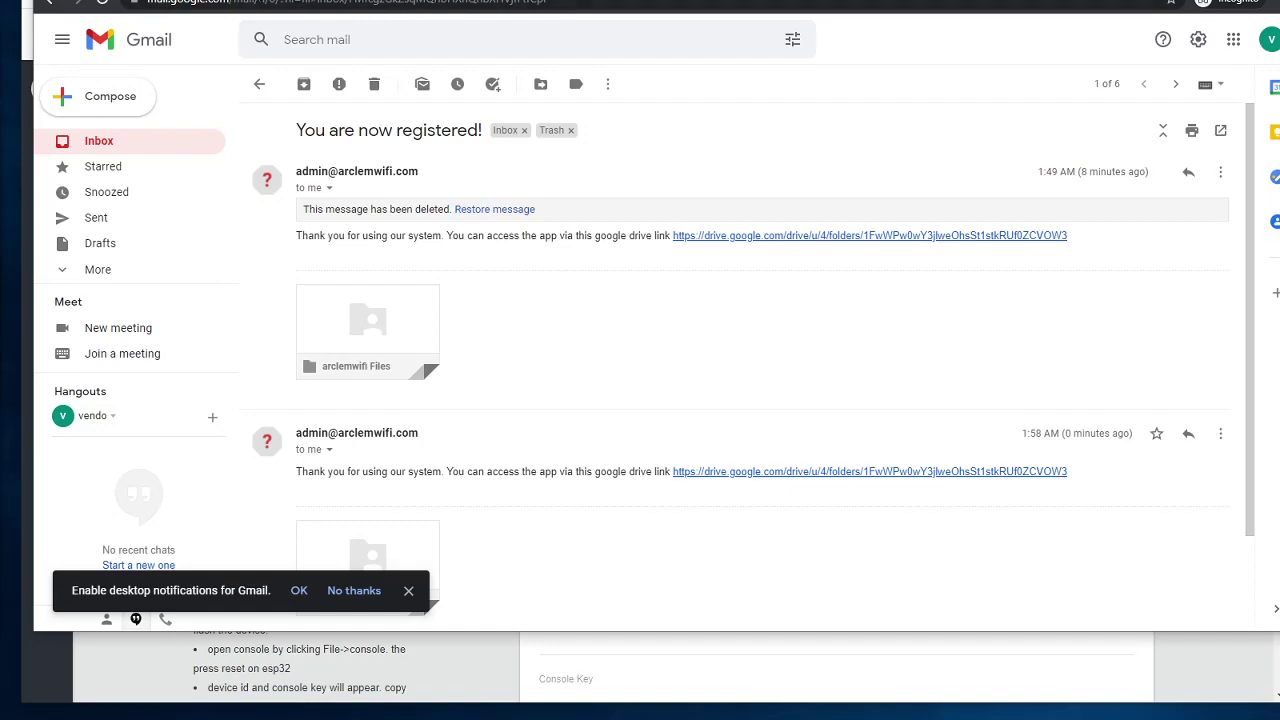
{"action": "key", "text": "alt+Left"}
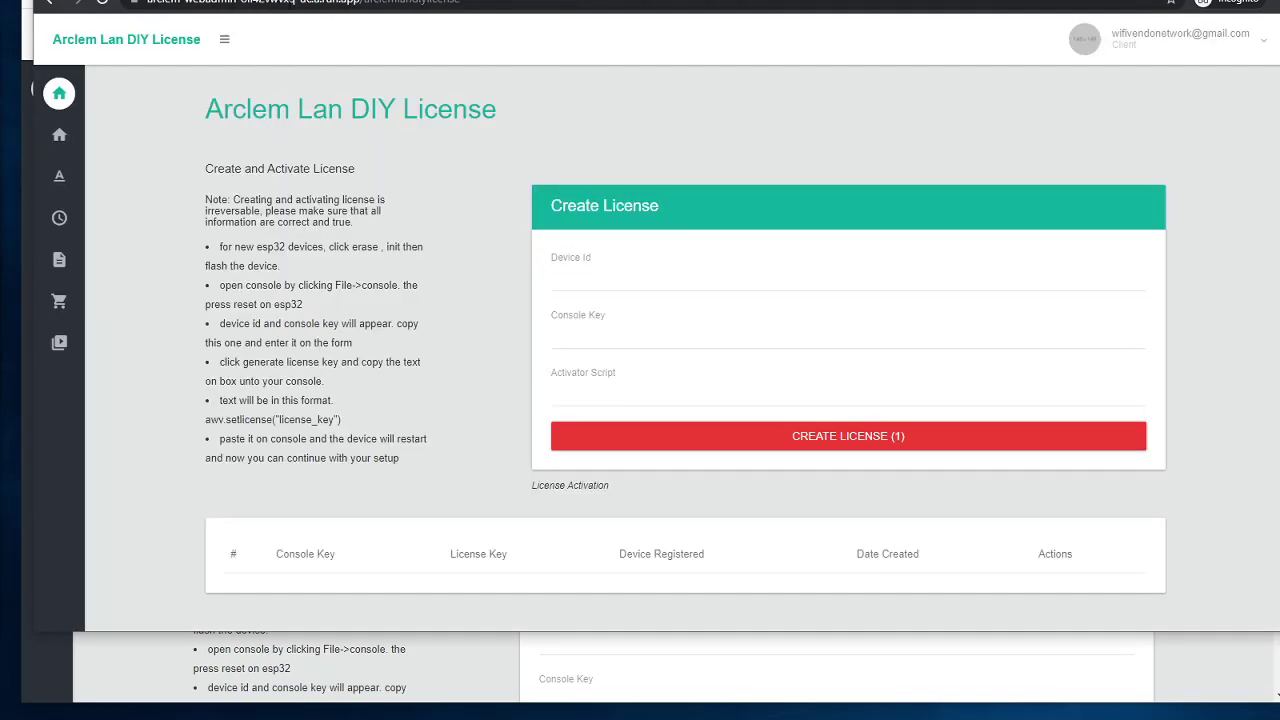
{"action": "left_click_drag", "start_coordinate": [399, 1], "coordinate": [537, 13]}
{"action": "key", "text": "BackSpace"}
{"action": "key", "text": "BackSpace"}
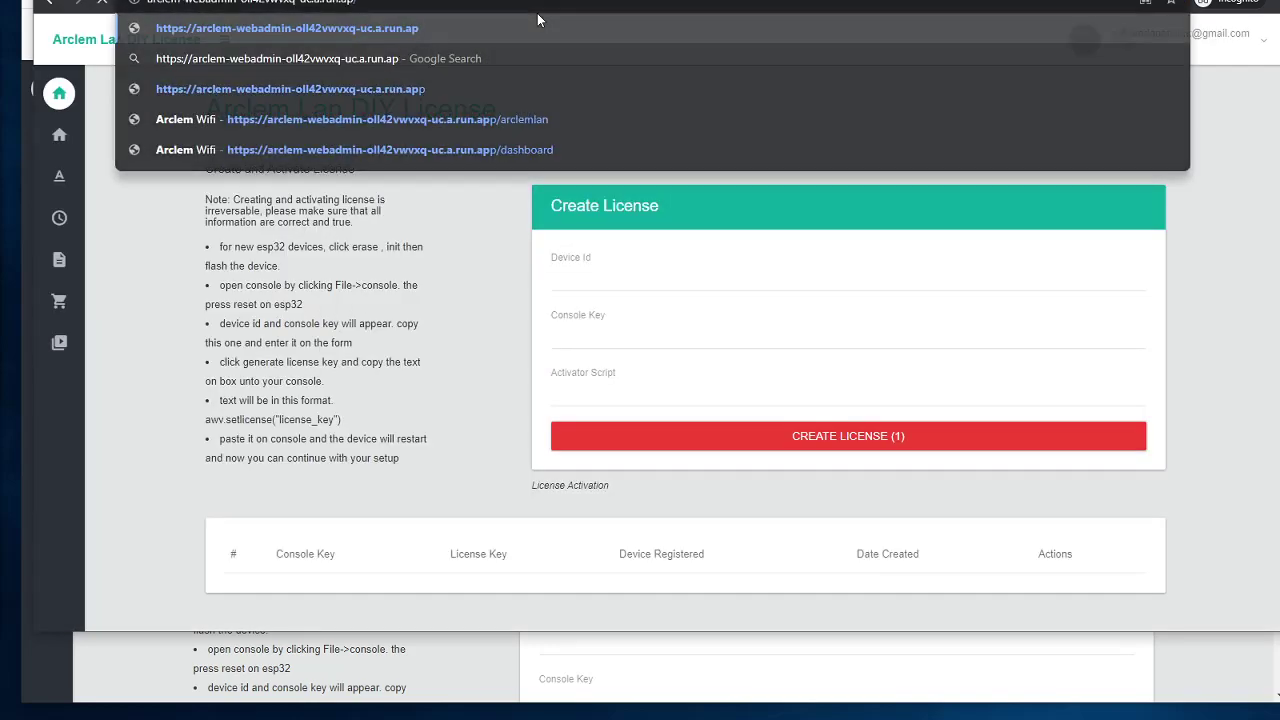
{"action": "key", "text": "Return"}
Step: Load arclemwifi.com, open its Login page and focus the Email field
{"action": "type", "text": "arclemwifi.com"}
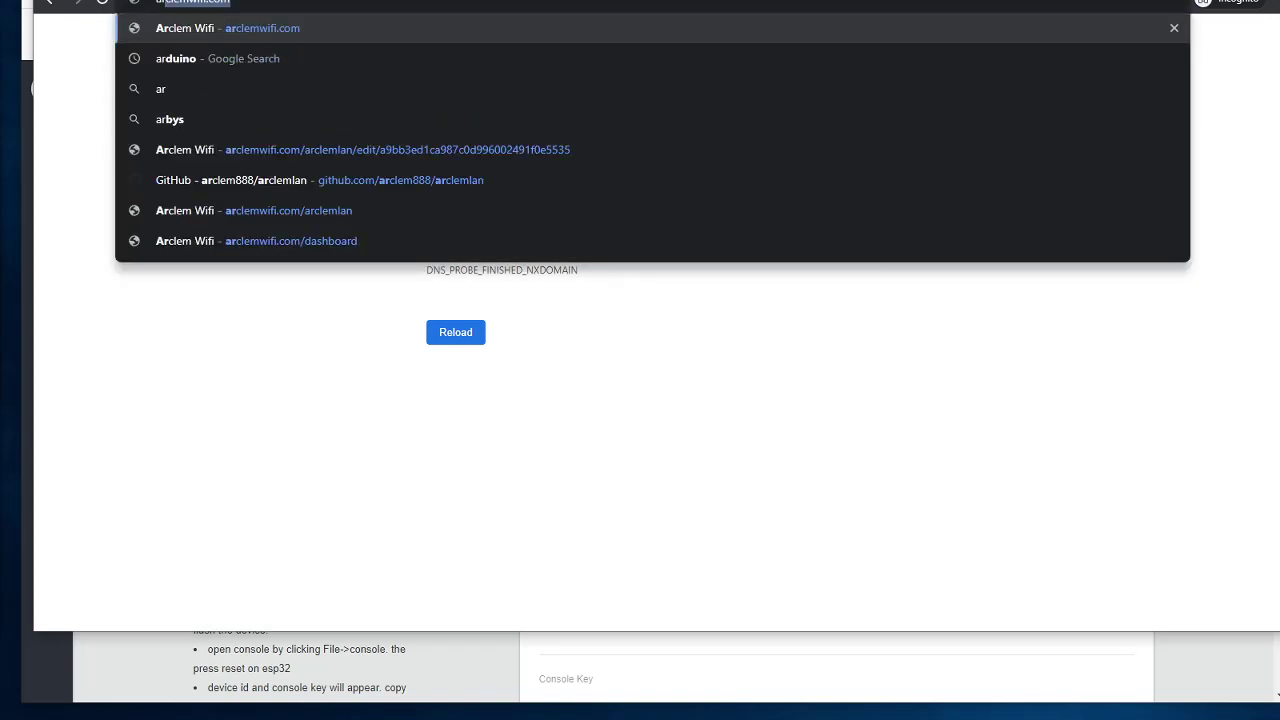
{"action": "key", "text": "Return"}
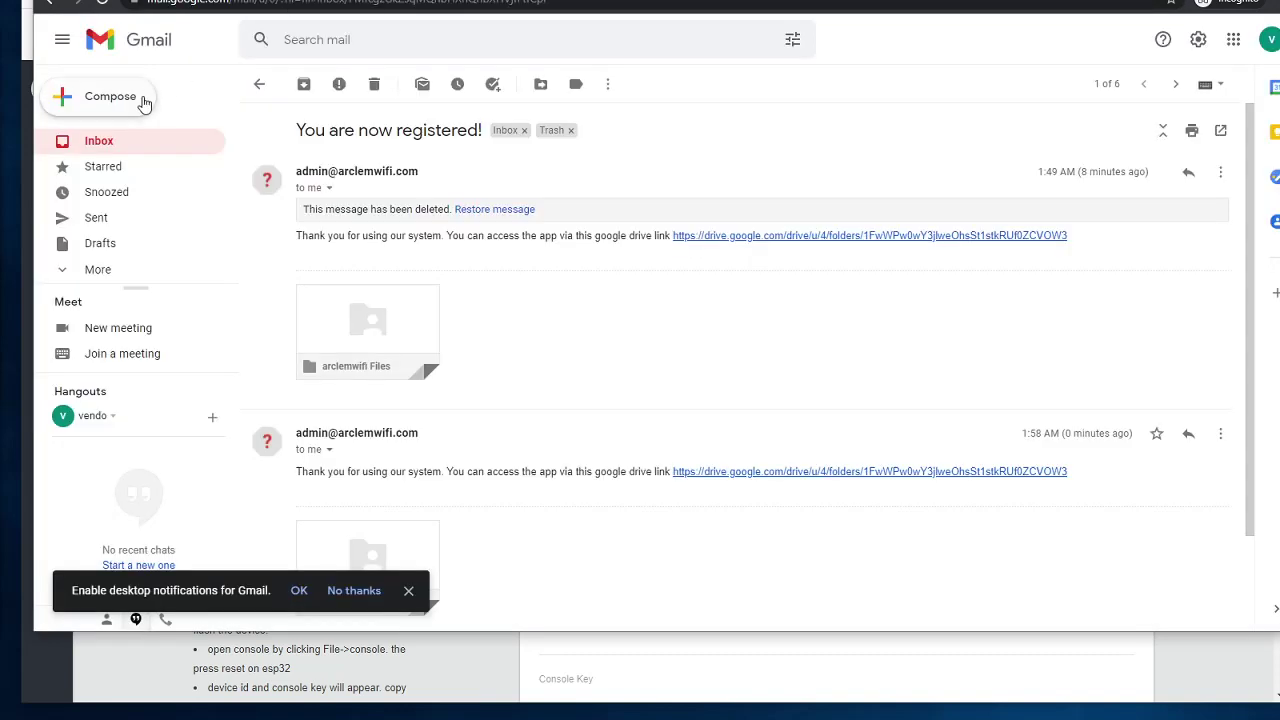
{"action": "left_click", "coordinate": [148, 146]}
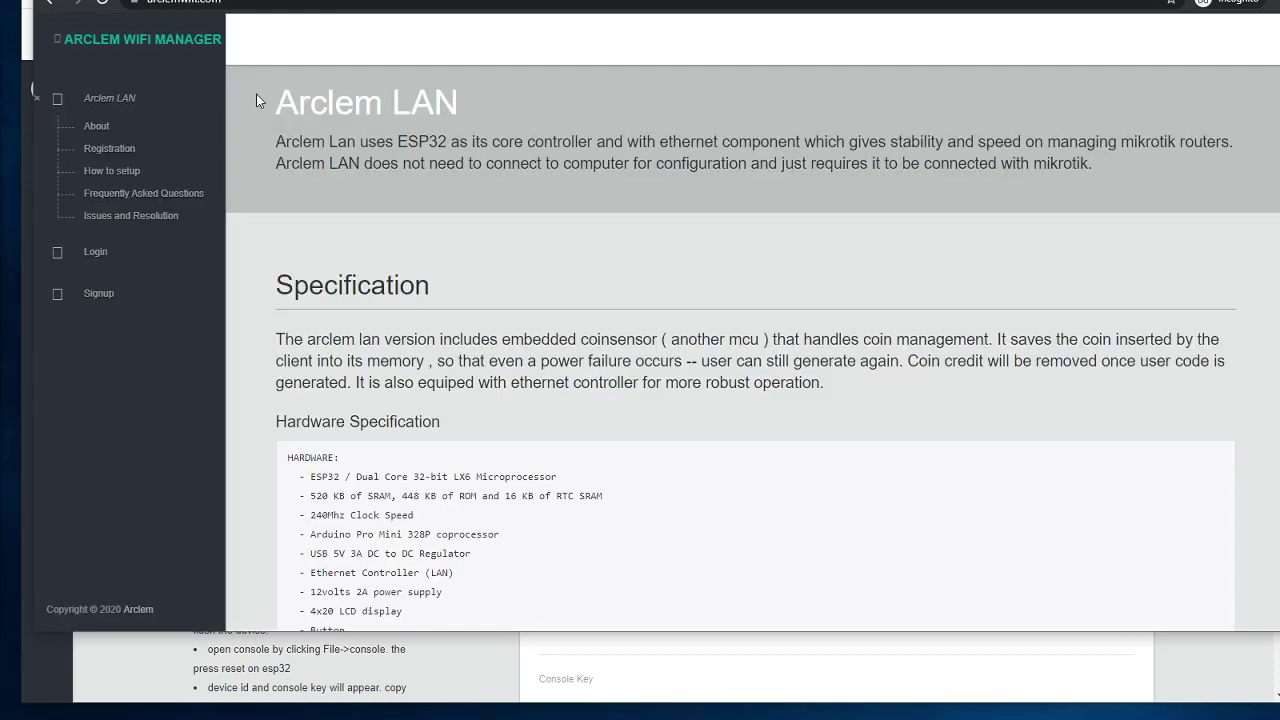
{"action": "left_click", "coordinate": [96, 251]}
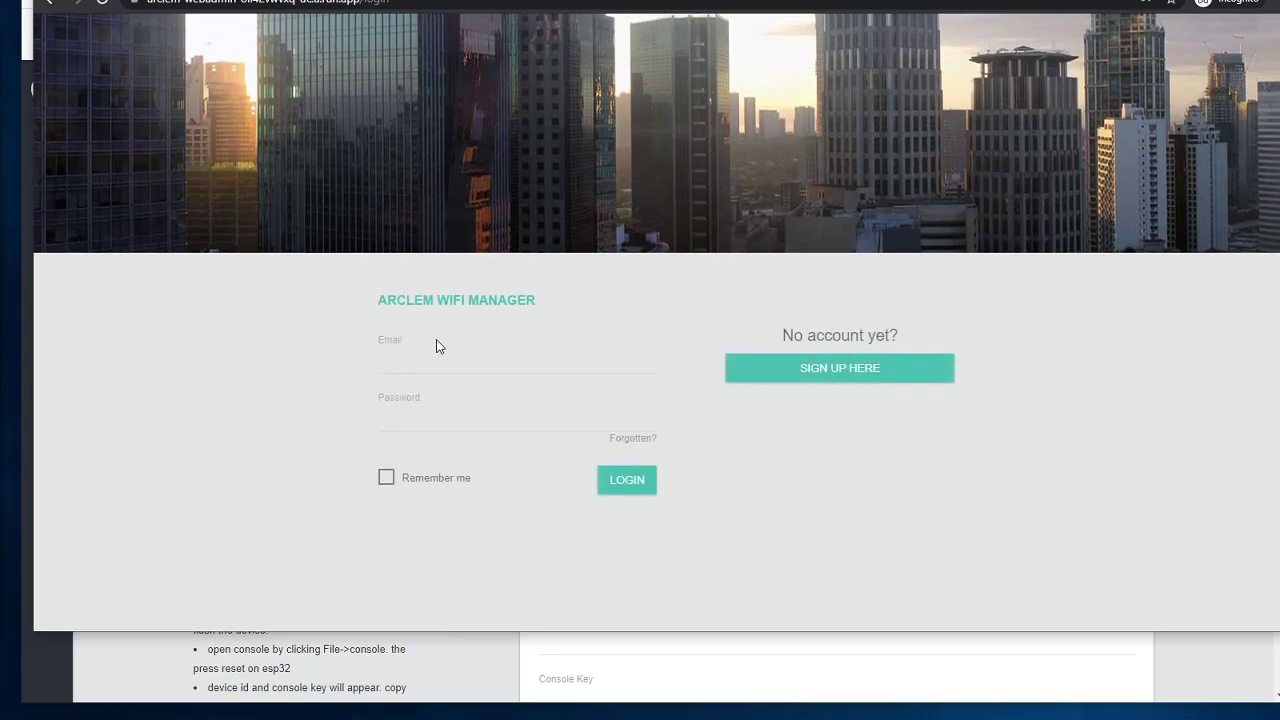
{"action": "left_click", "coordinate": [418, 364]}
{"action": "left_click", "coordinate": [502, 342]}
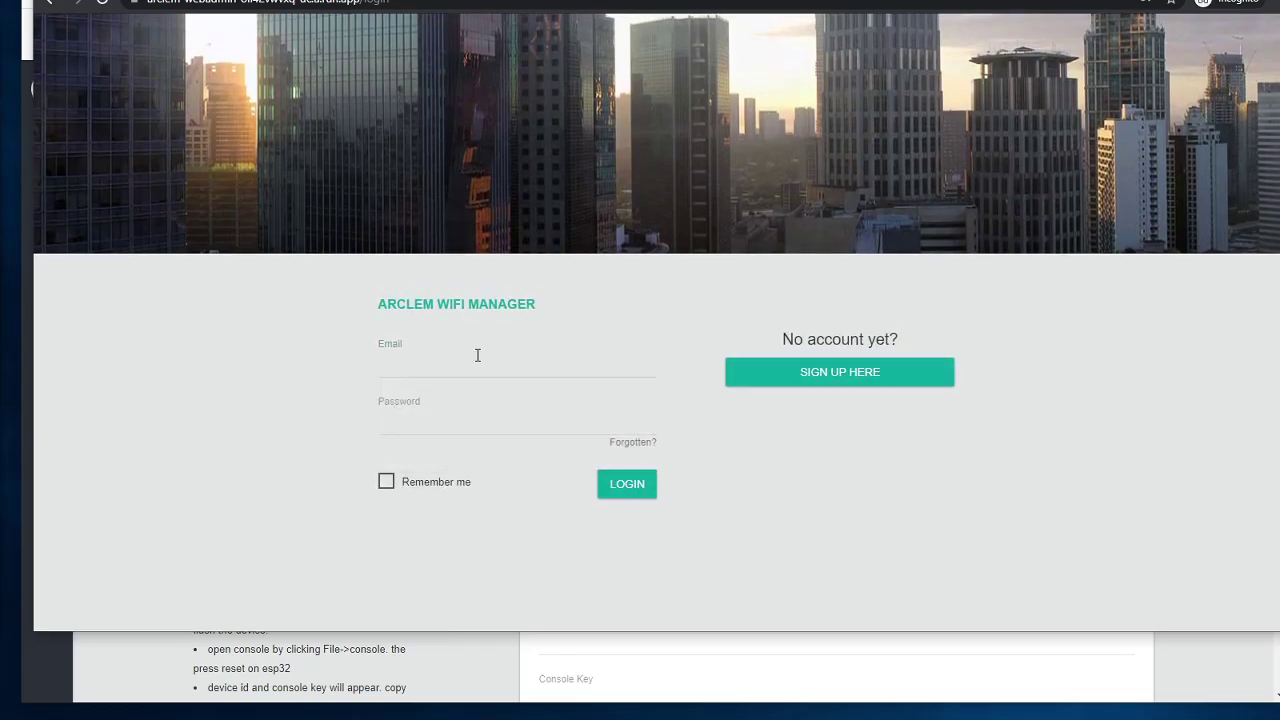
{"action": "left_click", "coordinate": [439, 368]}
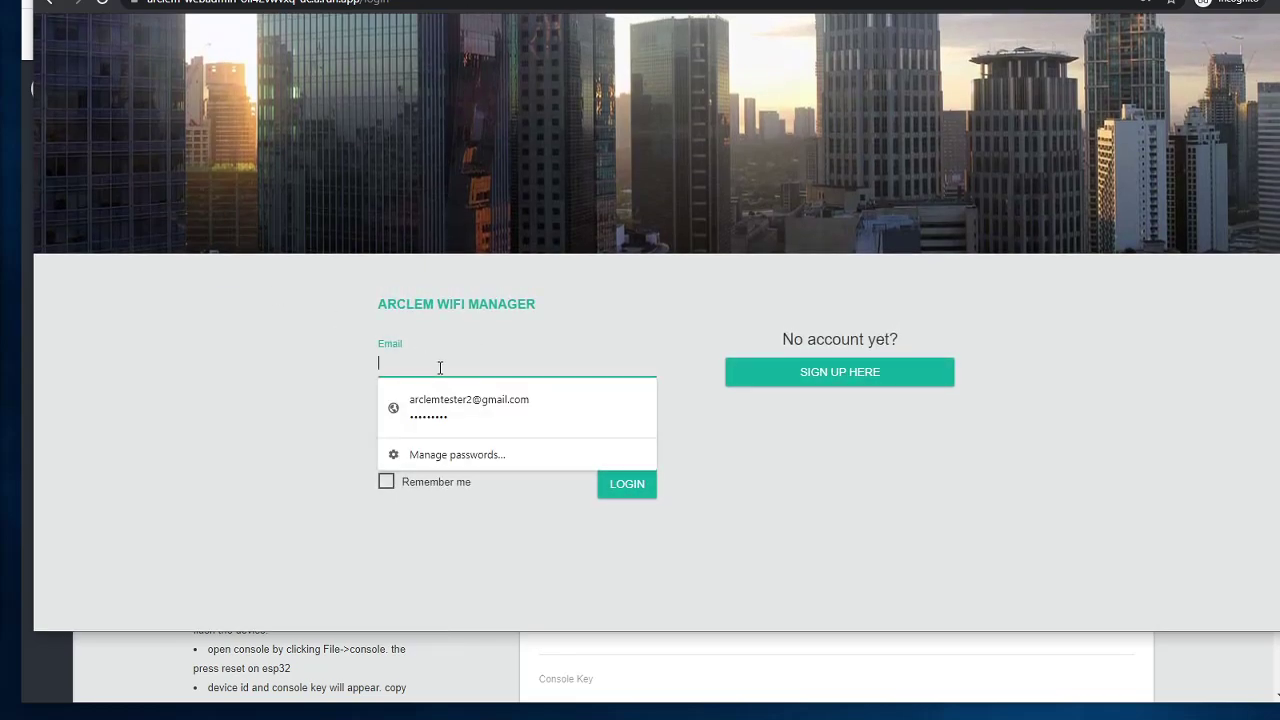
{"action": "left_click", "coordinate": [666, 288]}
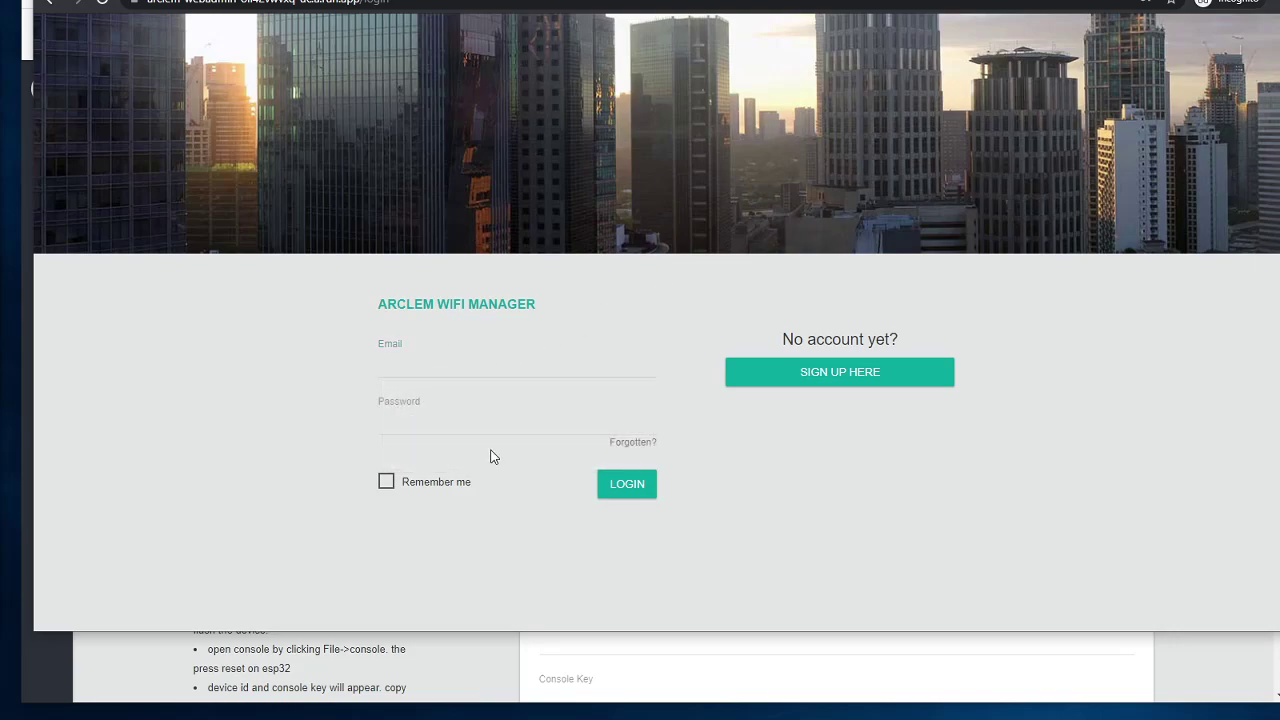
Step: Use 'Forgotten?' to send a password reset link to the customer's e-mail
{"action": "left_click", "coordinate": [633, 443]}
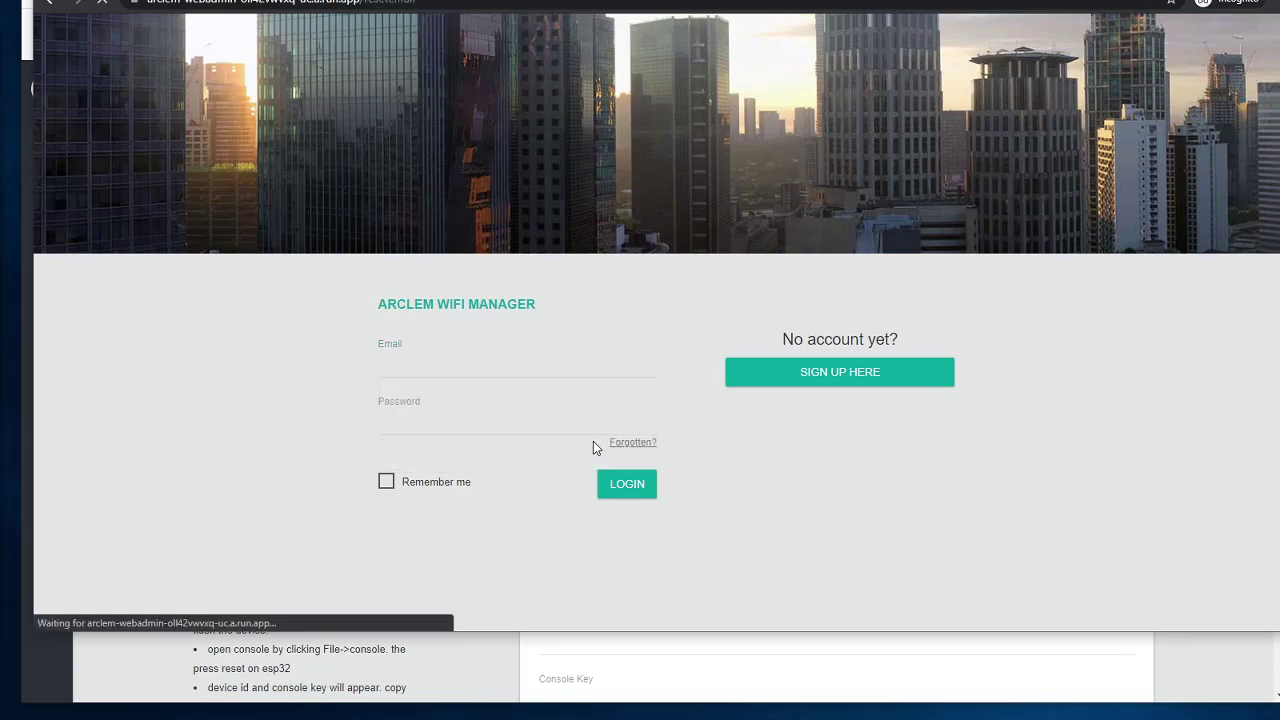
{"action": "left_click", "coordinate": [410, 372]}
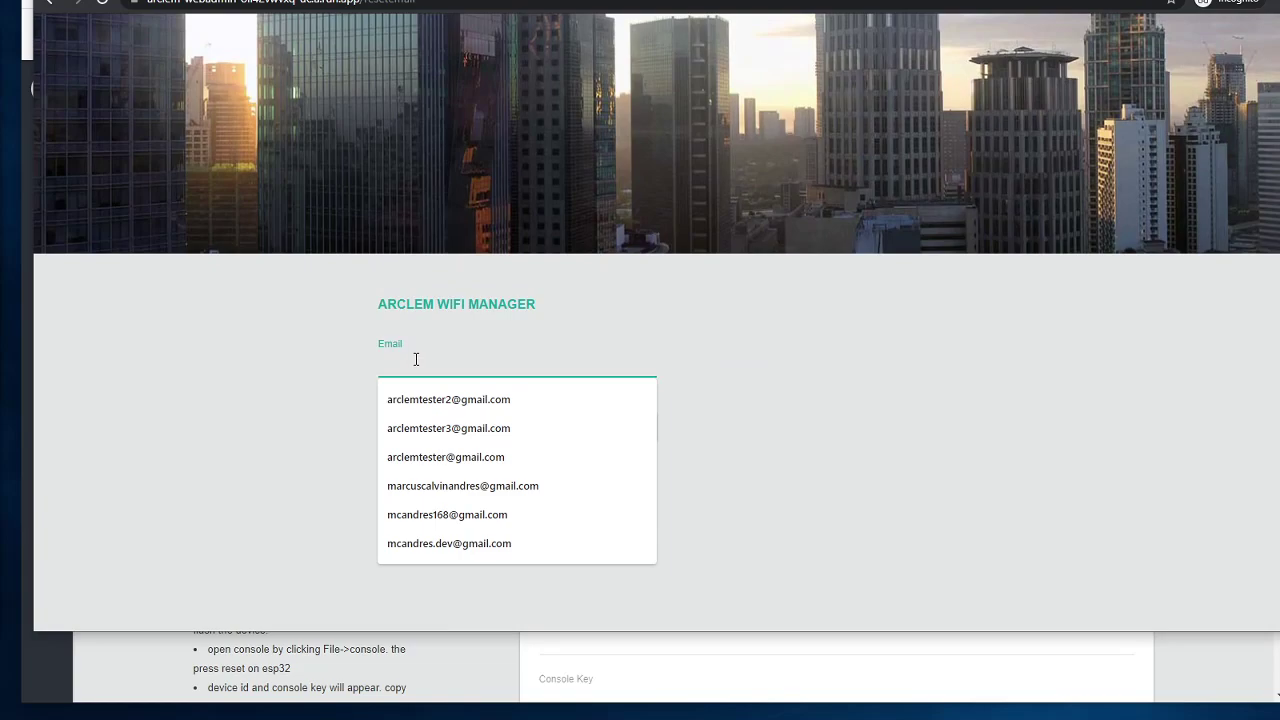
{"action": "left_click", "coordinate": [353, 388]}
{"action": "left_click", "coordinate": [416, 370]}
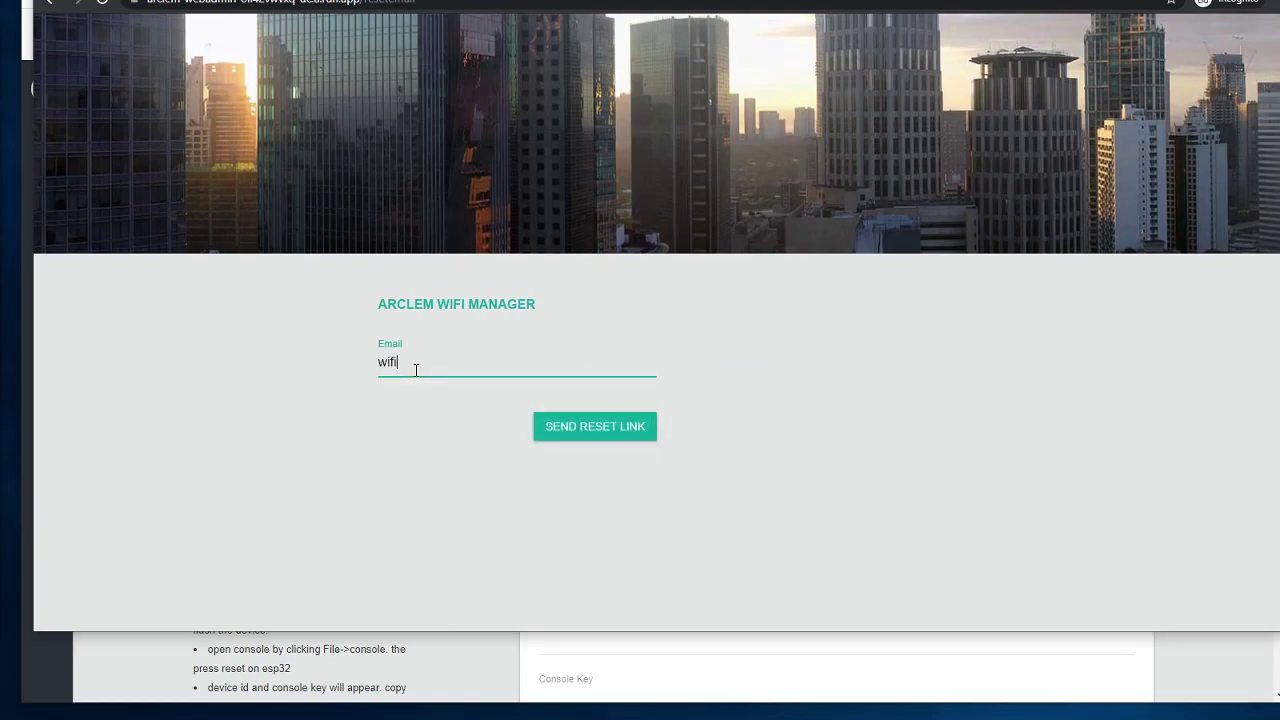
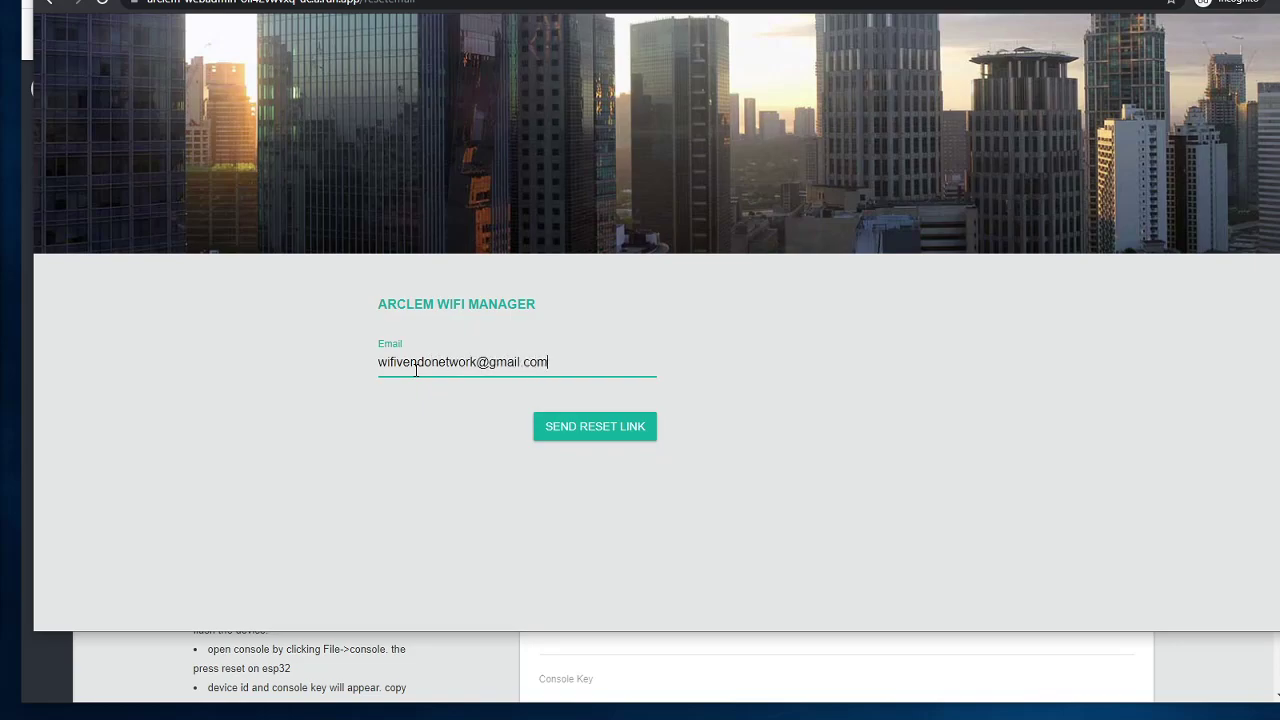
{"action": "left_click", "coordinate": [574, 432]}
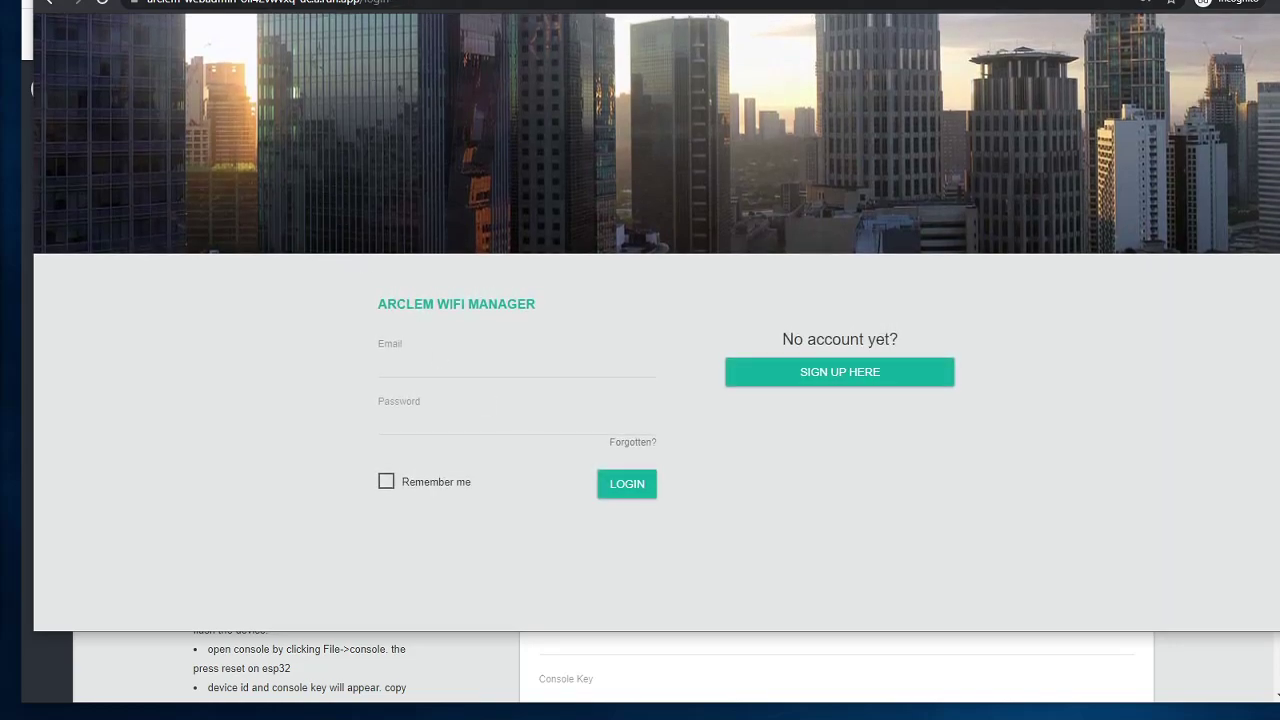
{"action": "key", "text": "ctrl+Tab"}
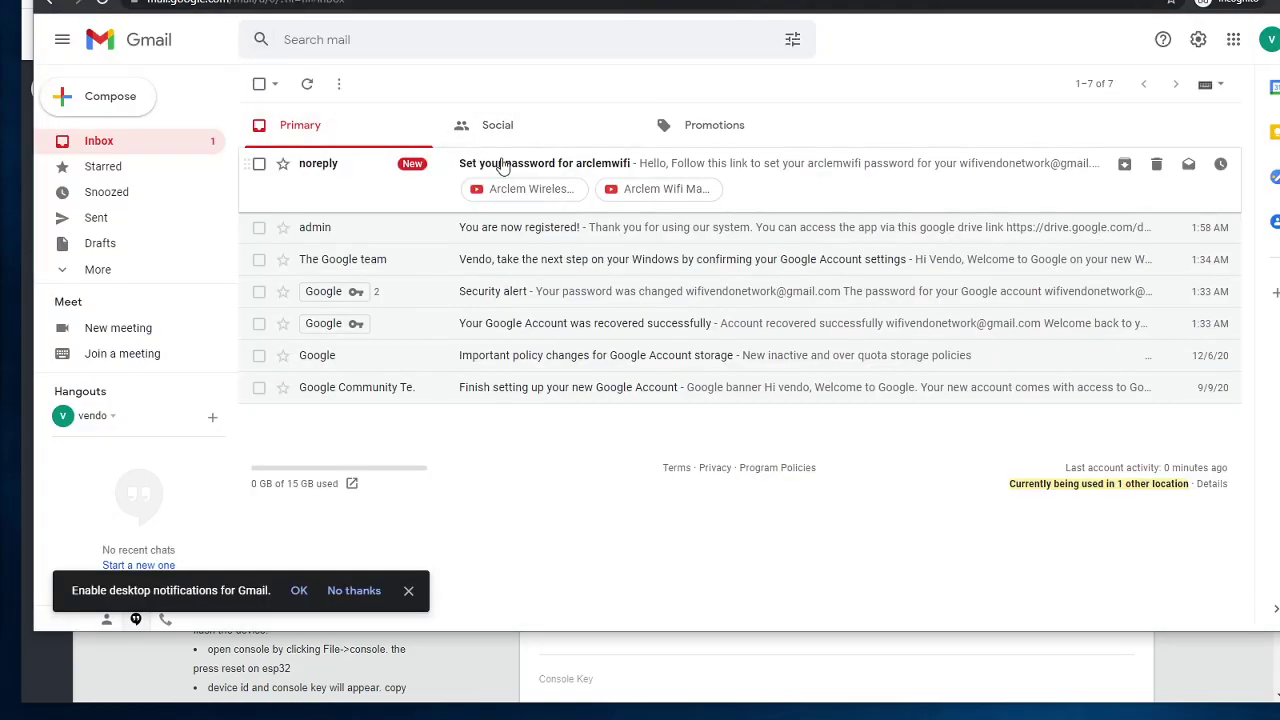
{"action": "left_click", "coordinate": [491, 169]}
{"action": "left_click", "coordinate": [569, 274]}
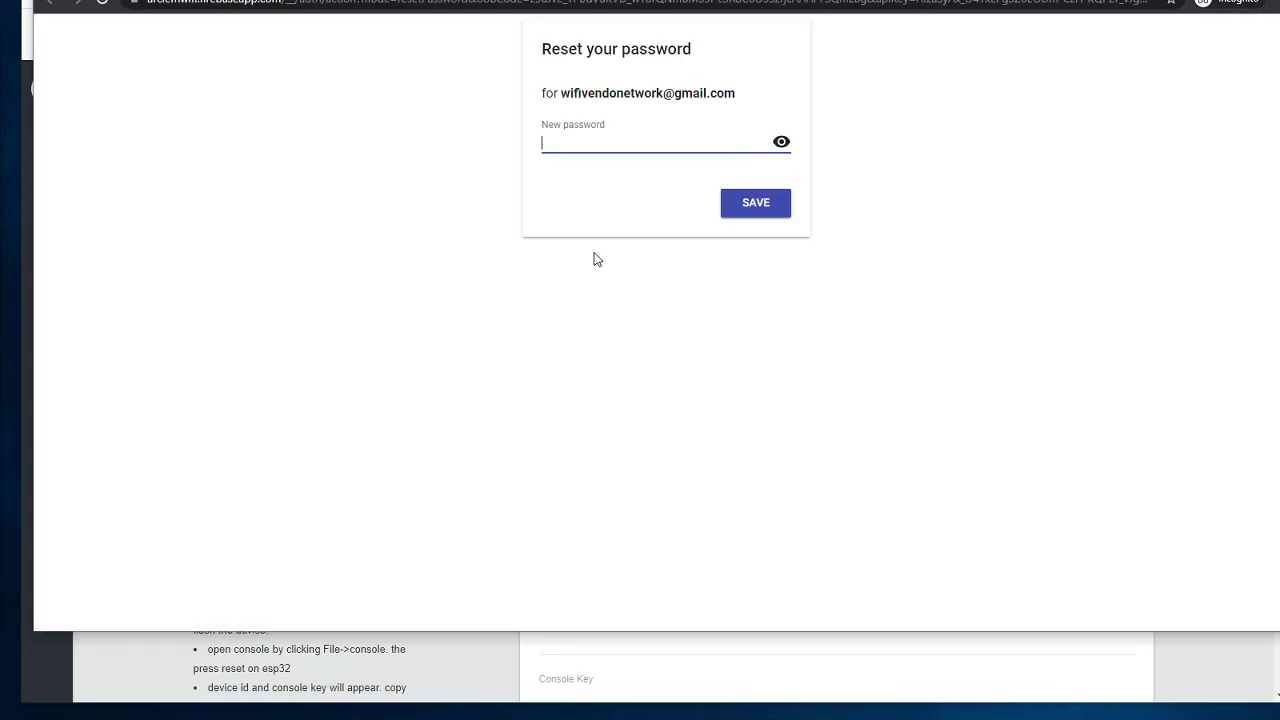
{"action": "type", "text": "•••••••••"}
{"action": "key", "text": "ctrl+a"}
{"action": "key", "text": "BackSpace"}
{"action": "type", "text": "••••••"}
{"action": "left_click", "coordinate": [750, 207]}
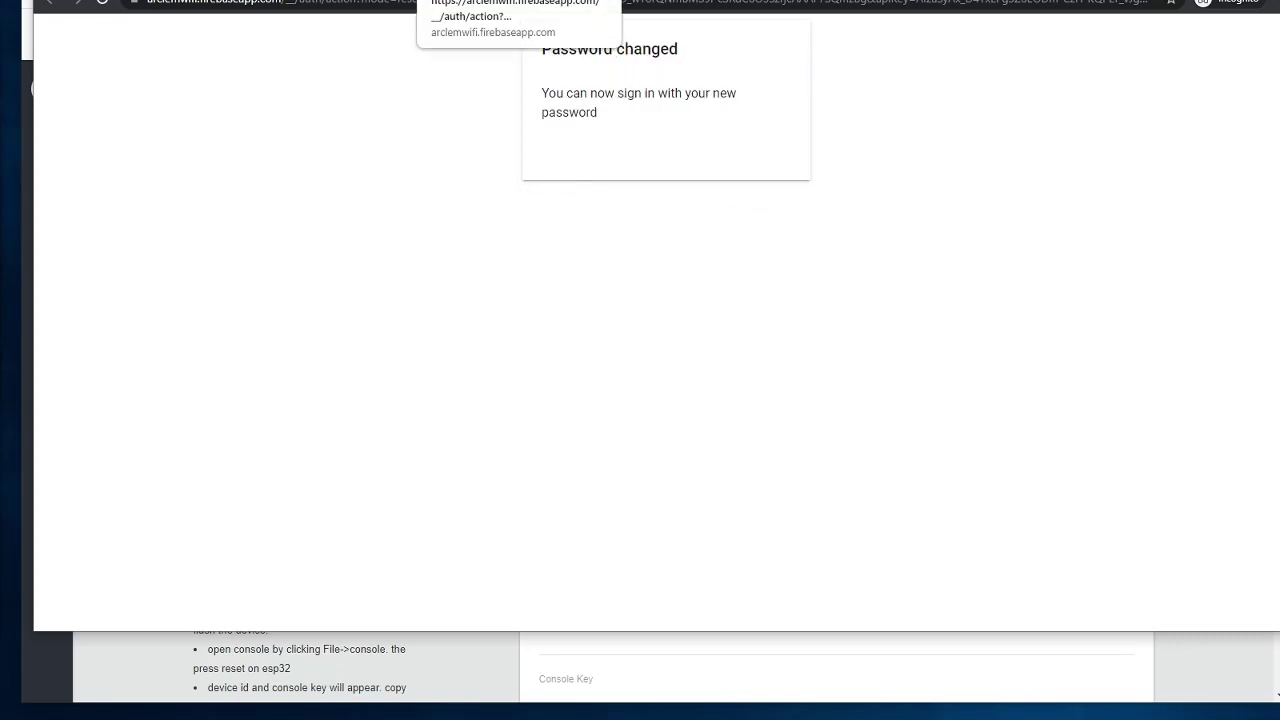
{"action": "key", "text": "ctrl+w"}
{"action": "key", "text": "ctrl+w"}
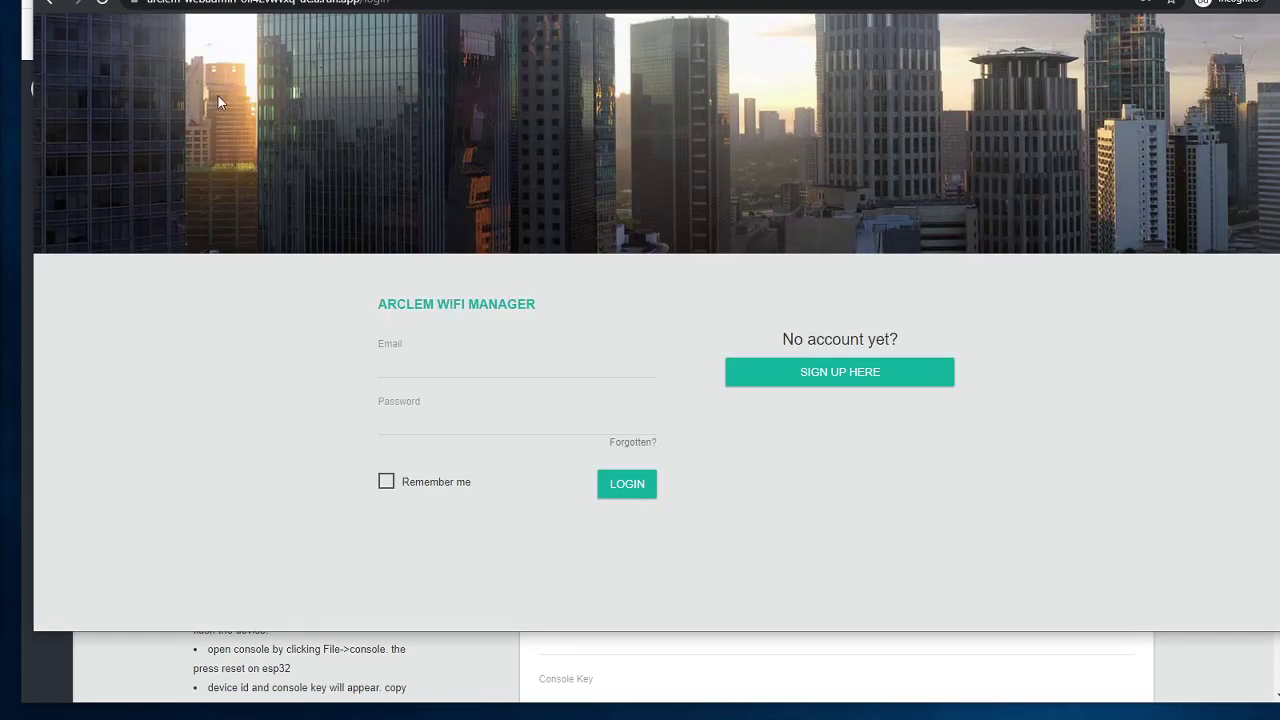
Step: Log in with the customer's e-mail and the new password
{"action": "left_click", "coordinate": [449, 360]}
{"action": "type", "text": "a"}
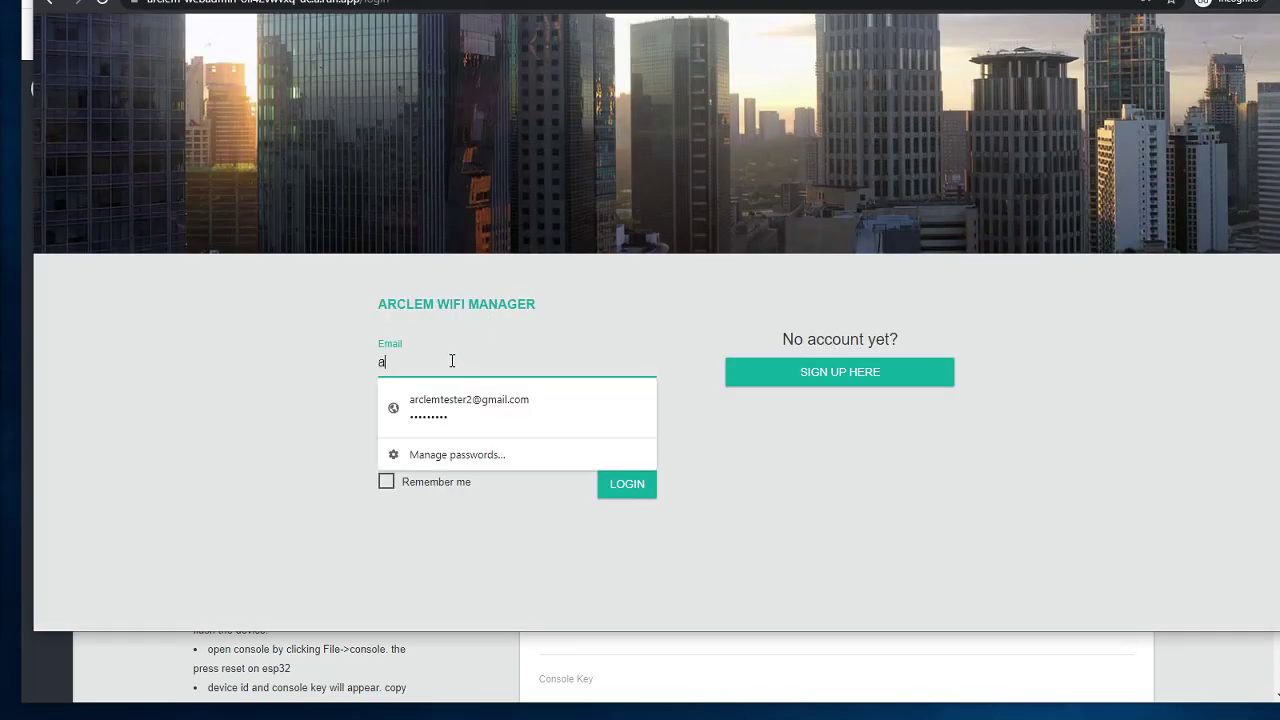
{"action": "key", "text": "BackSpace"}
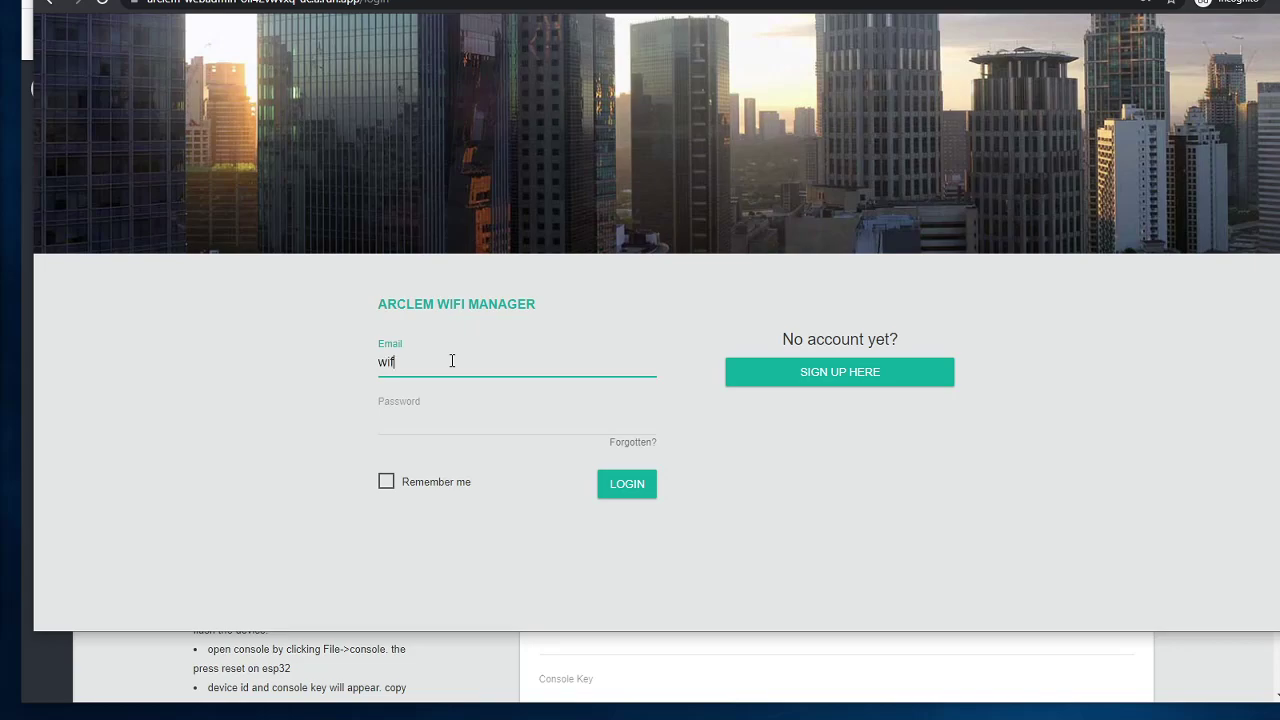
{"action": "key", "text": "Tab"}
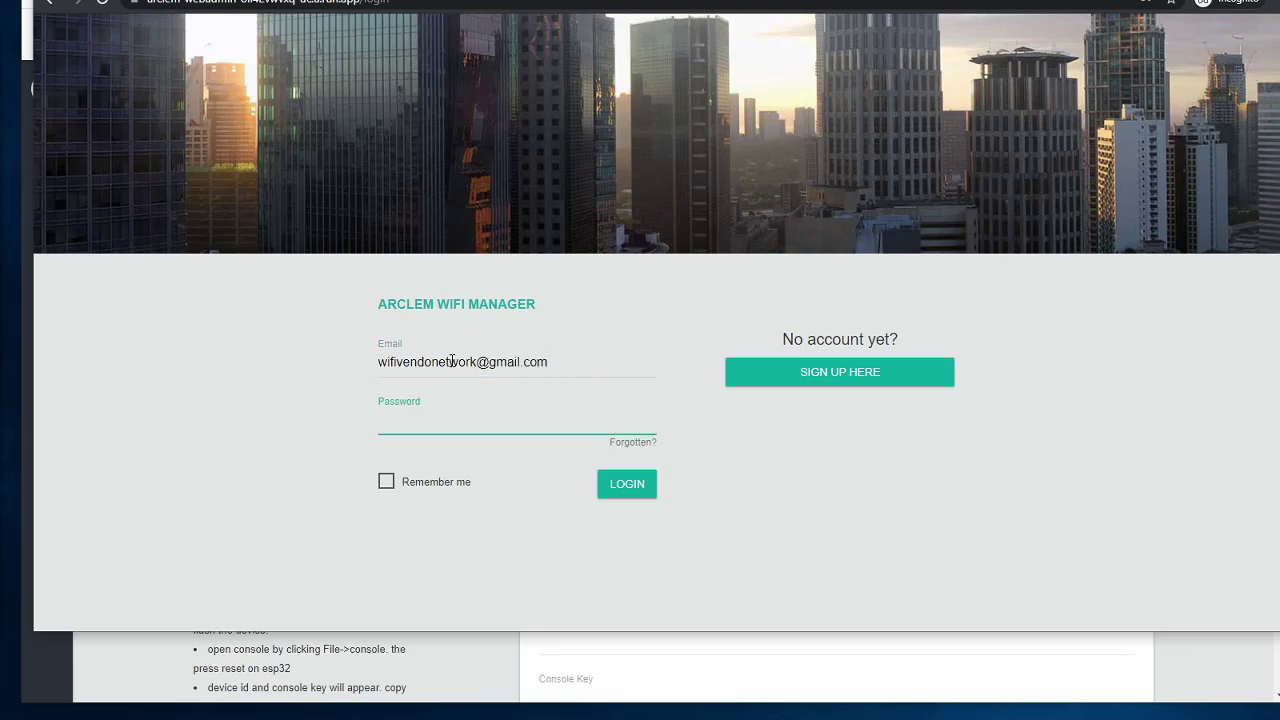
{"action": "type", "text": "•••••••"}
{"action": "left_click", "coordinate": [627, 484]}
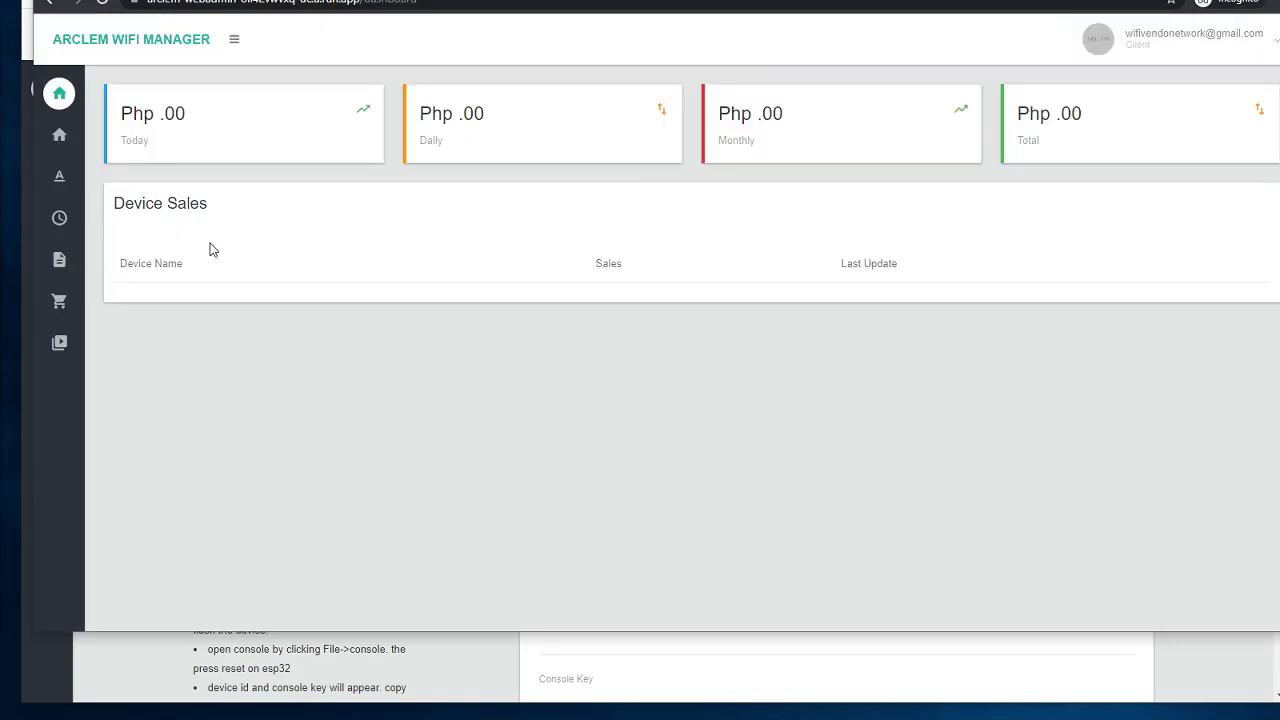
Step: Open License DIY Lan under My Devices, showing one available license
{"action": "mouse_move", "coordinate": [62, 148]}
{"action": "left_click", "coordinate": [105, 180]}
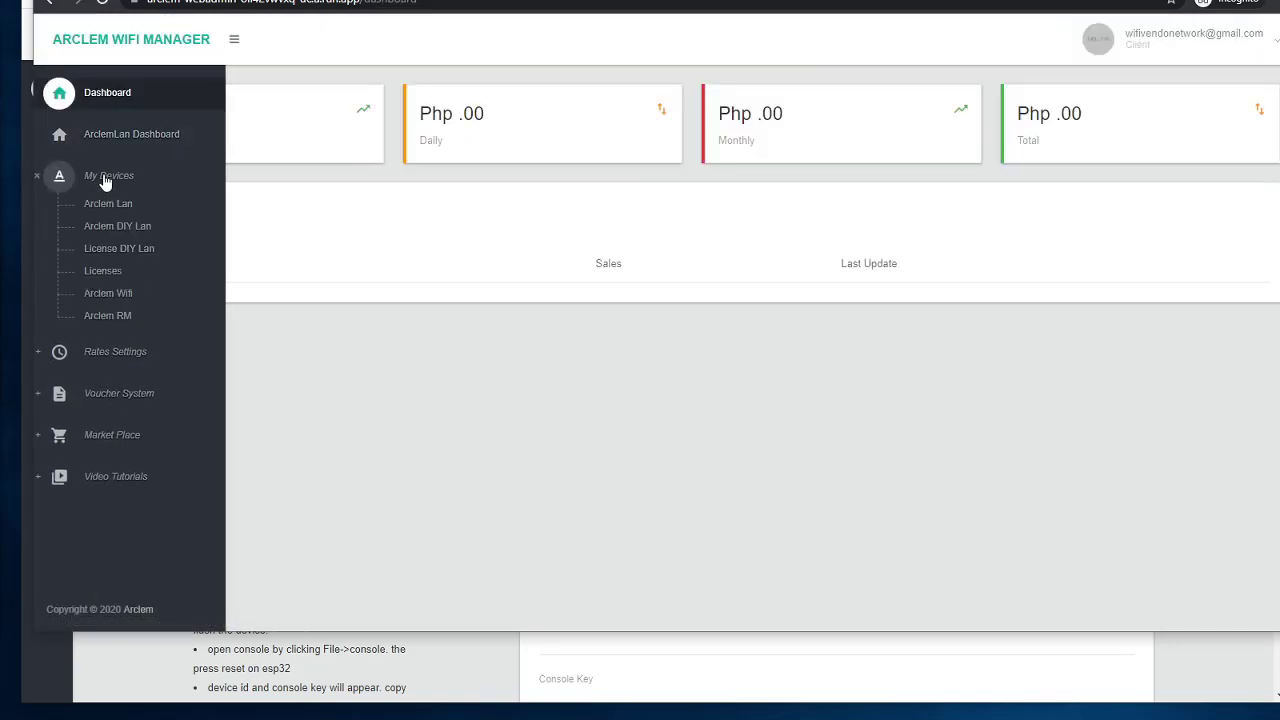
{"action": "left_click", "coordinate": [140, 251]}
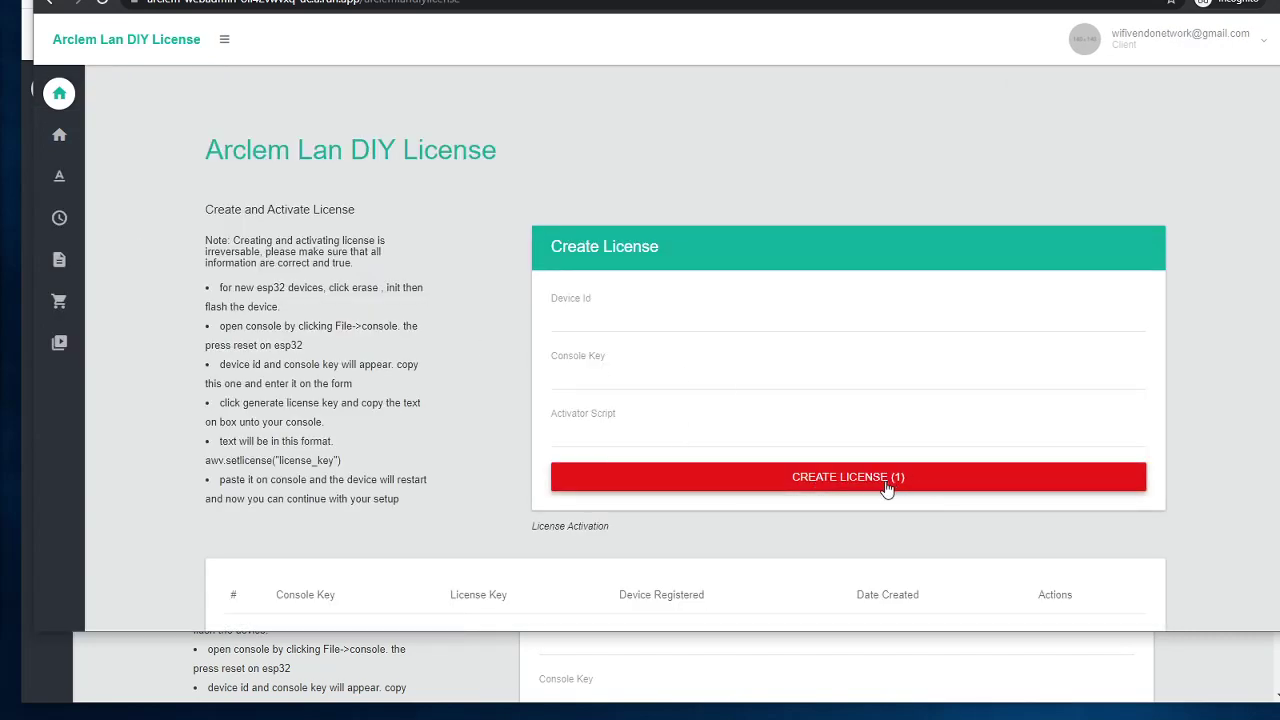
{"action": "scroll", "coordinate": [818, 519], "scroll_direction": "down", "scroll_amount": 2}
{"action": "scroll", "coordinate": [700, 430], "scroll_direction": "up", "scroll_amount": 2}
{"action": "scroll", "coordinate": [590, 500], "scroll_direction": "down", "scroll_amount": 2}
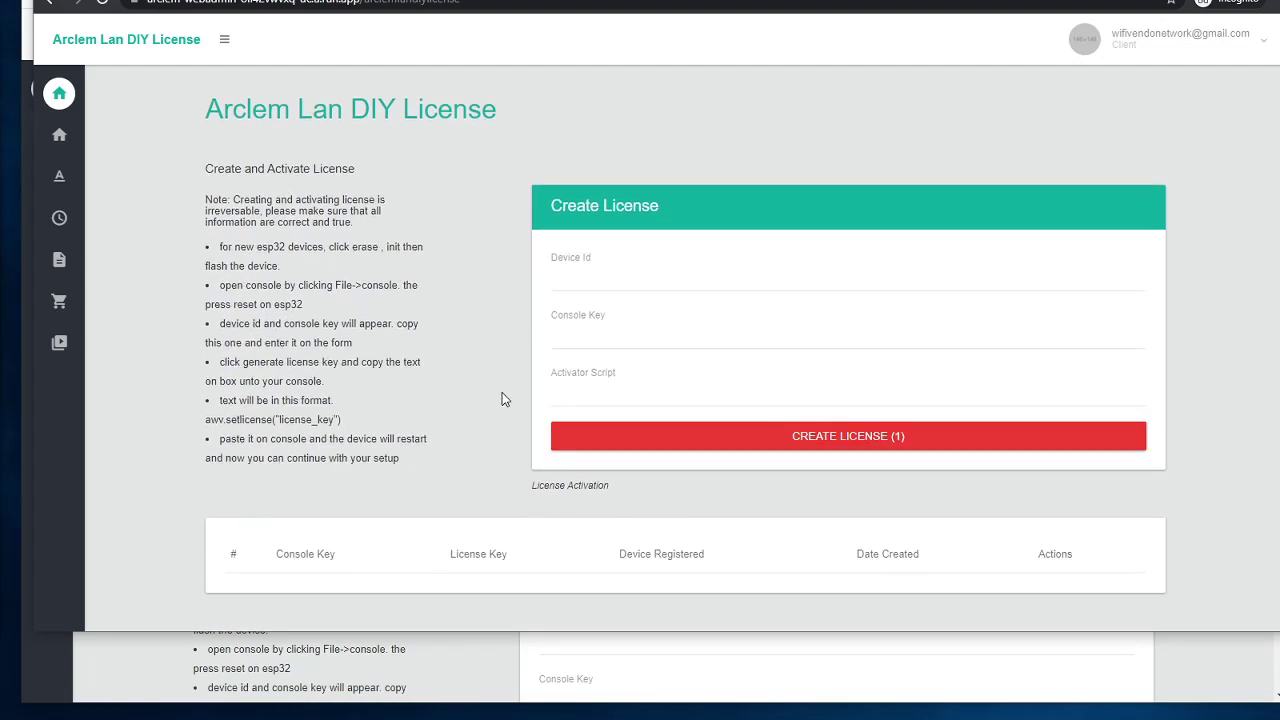
Step: From the seller's window, transfer 2 licenses to the customer's e-mail
{"action": "left_click", "coordinate": [1140, 688]}
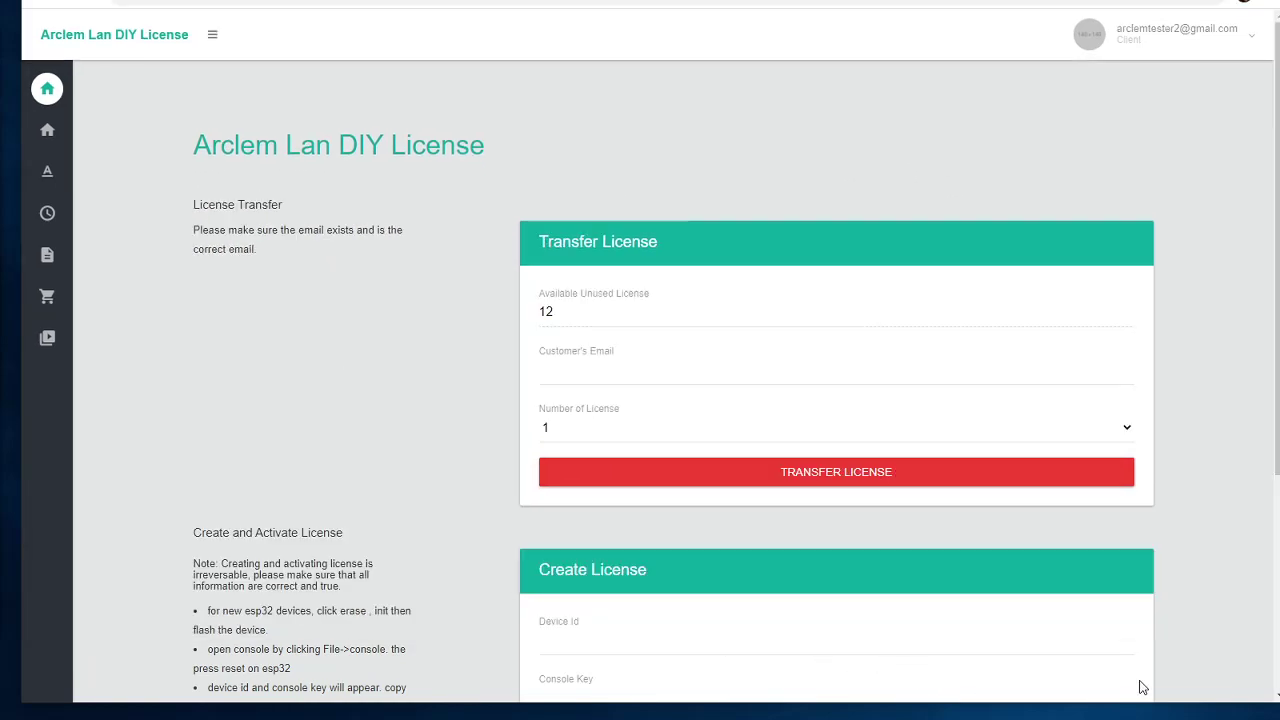
{"action": "left_click", "coordinate": [565, 368]}
{"action": "left_click", "coordinate": [580, 410]}
{"action": "left_click", "coordinate": [685, 430]}
{"action": "left_click", "coordinate": [640, 466]}
{"action": "left_click", "coordinate": [623, 472]}
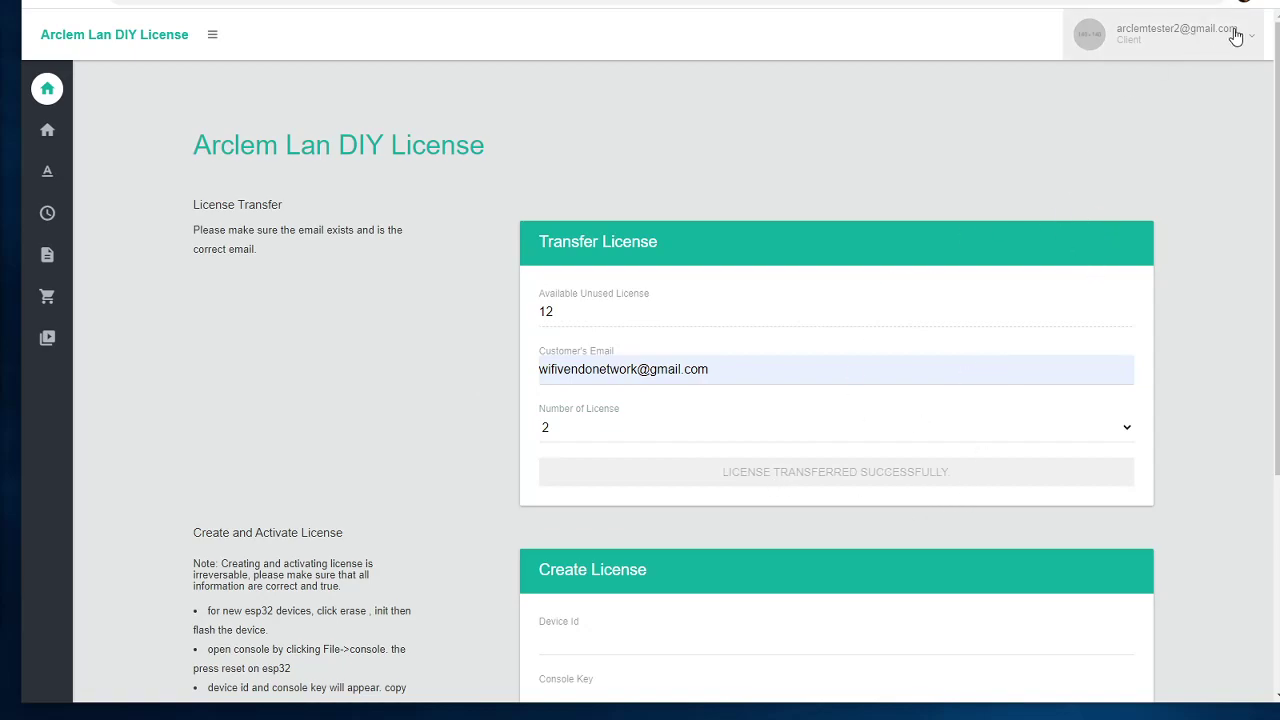
{"action": "key", "text": "alt+Tab"}
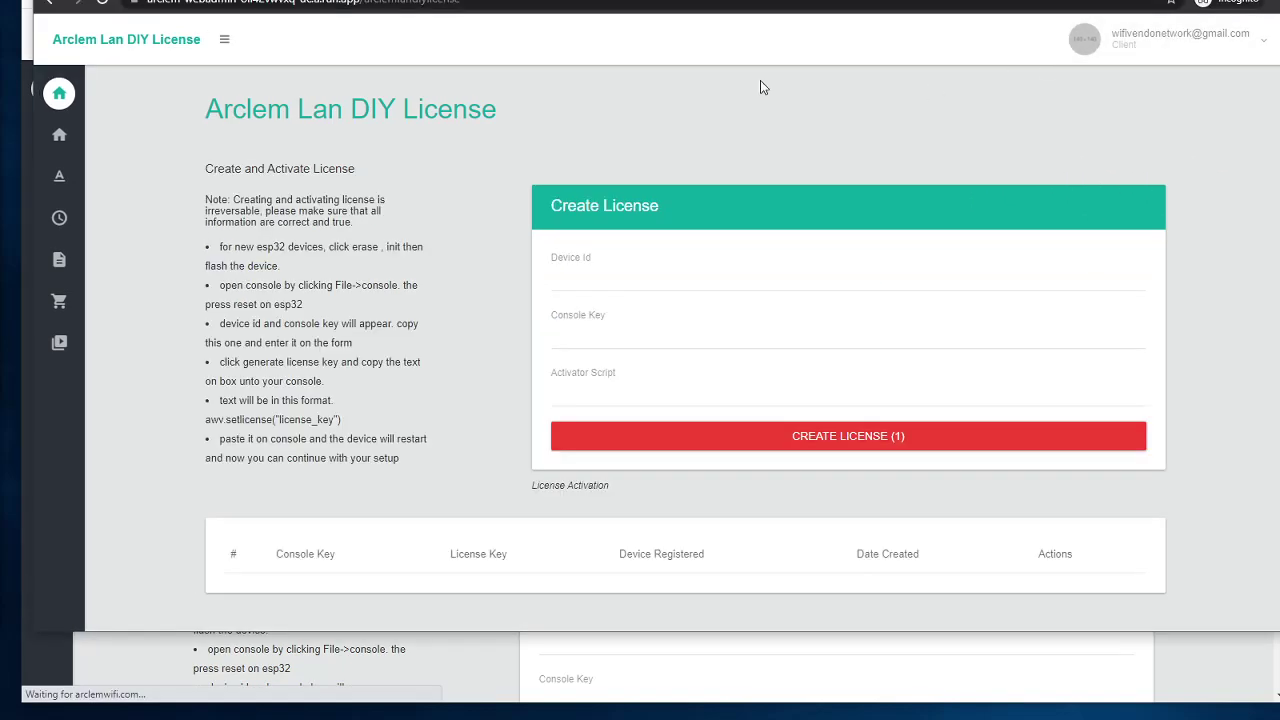
Step: Look over the customer's Gmail inbox, then return to their Arclem DIY License page
{"action": "key", "text": "ctrl+Tab"}
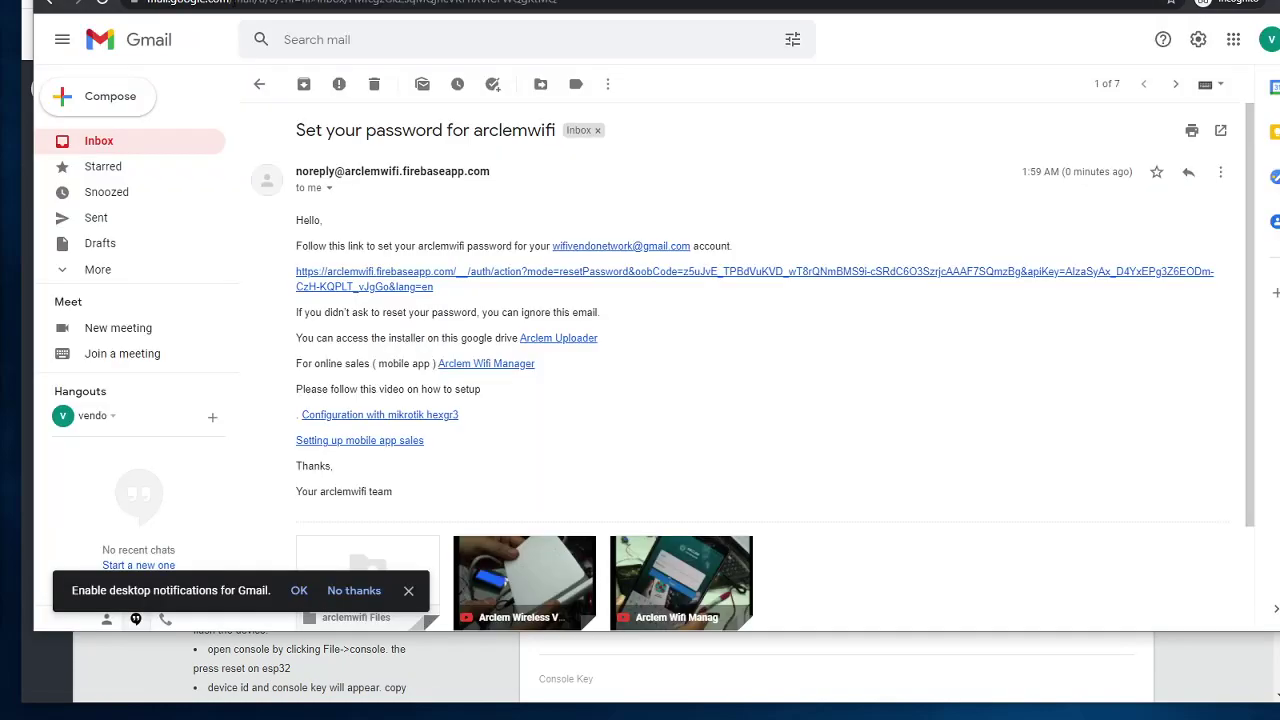
{"action": "left_click", "coordinate": [112, 141]}
{"action": "key", "text": "ctrl+Tab"}
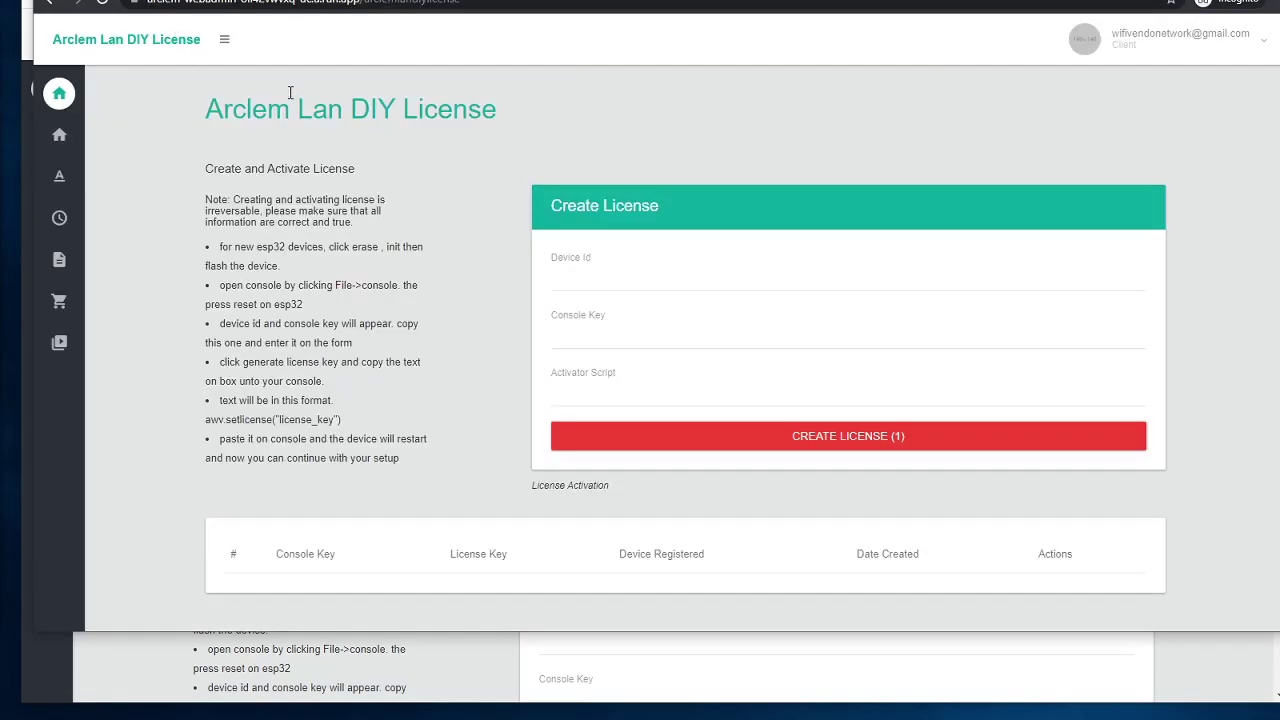